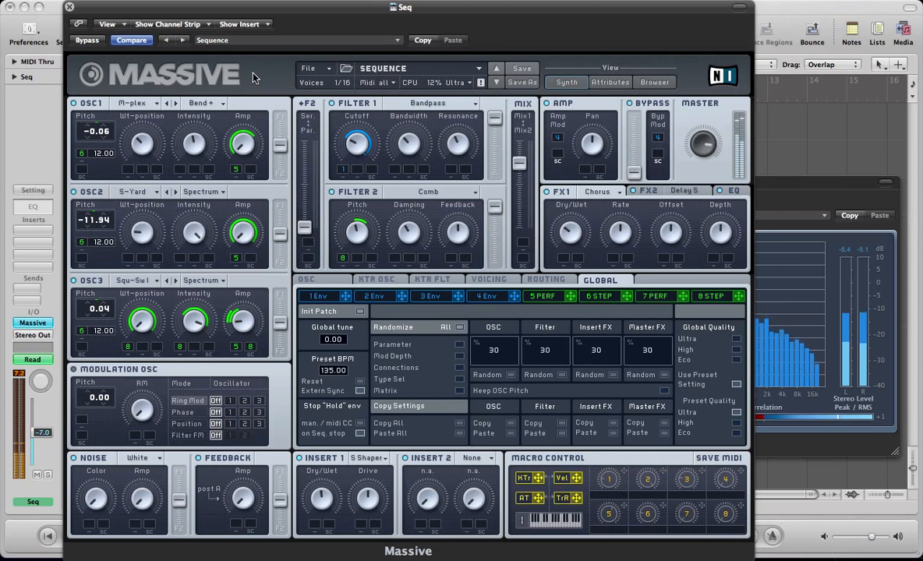
Step: Examine the performer and stepper patterns of modulators 5 to 8 in the finished Sequence patch
{"action": "left_click", "coordinate": [624, 296]}
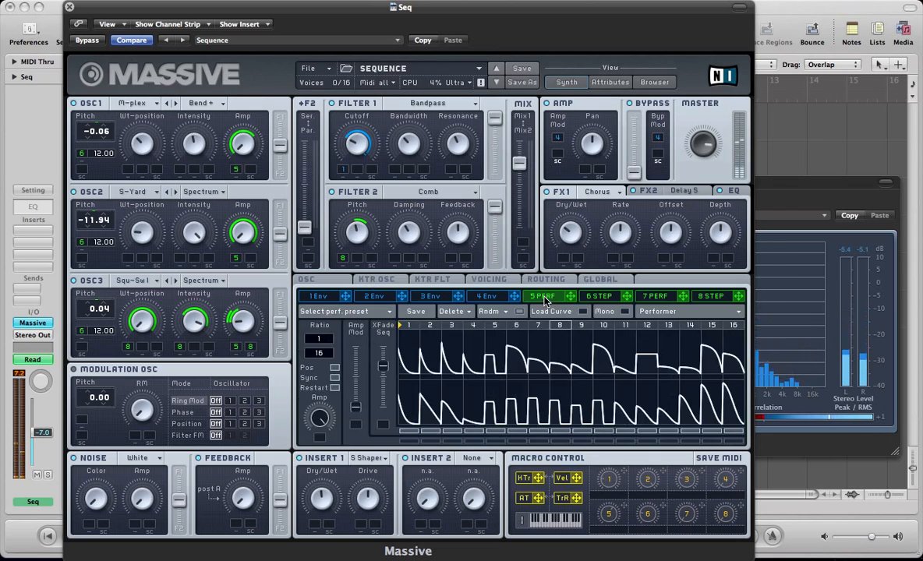
{"action": "left_click", "coordinate": [624, 295]}
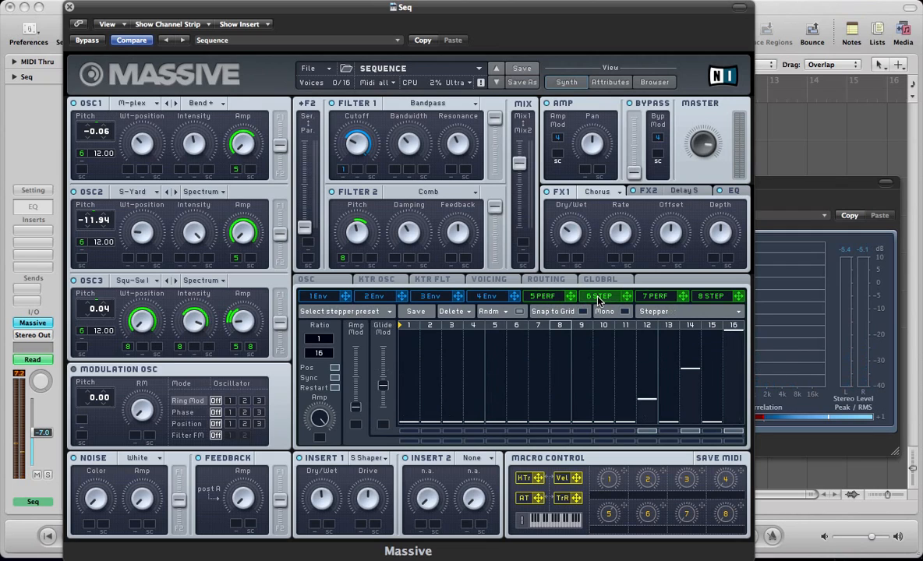
{"action": "left_click", "coordinate": [647, 297]}
{"action": "left_click", "coordinate": [718, 299]}
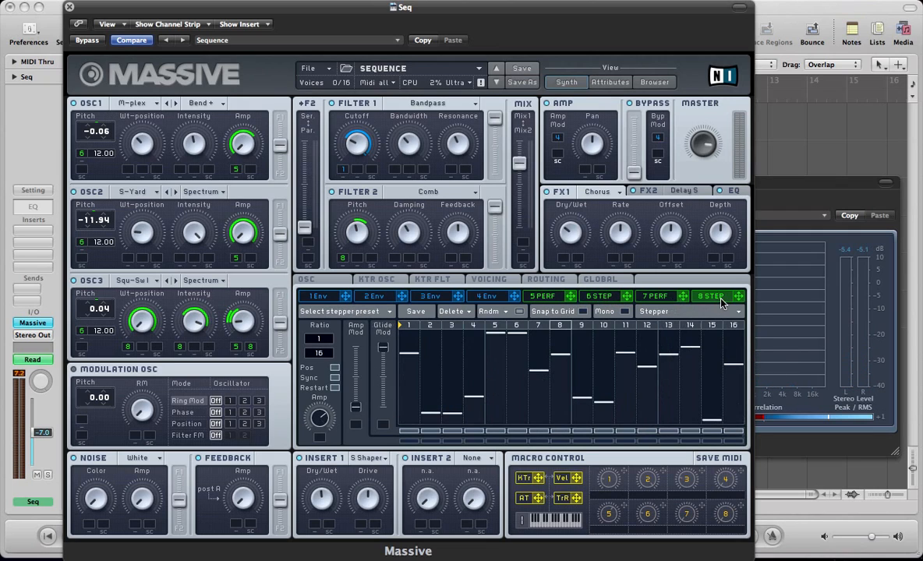
{"action": "left_click", "coordinate": [555, 295]}
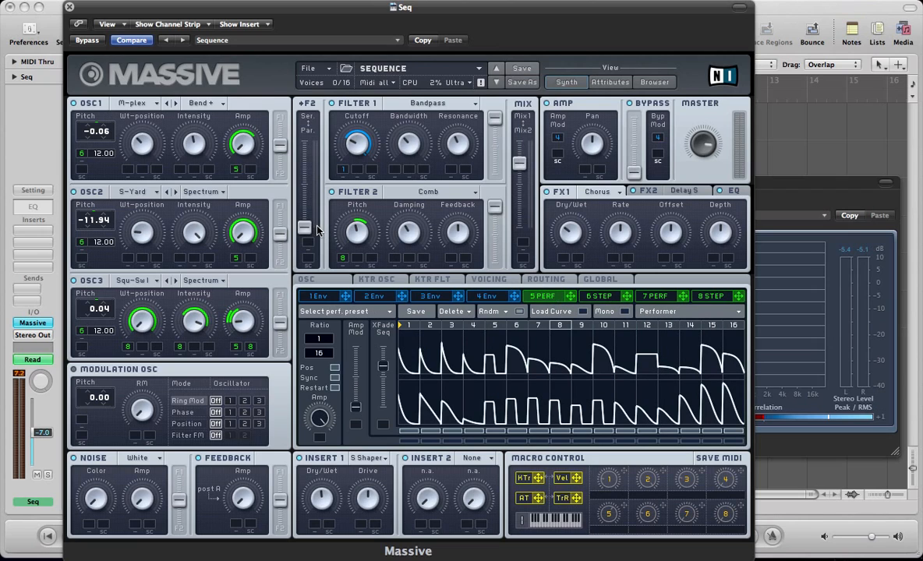
Step: Create a new sound and set oscillator 1 to the Multiplex wavetable in Bend + mode with pitch 0.06
{"action": "left_click", "coordinate": [301, 68]}
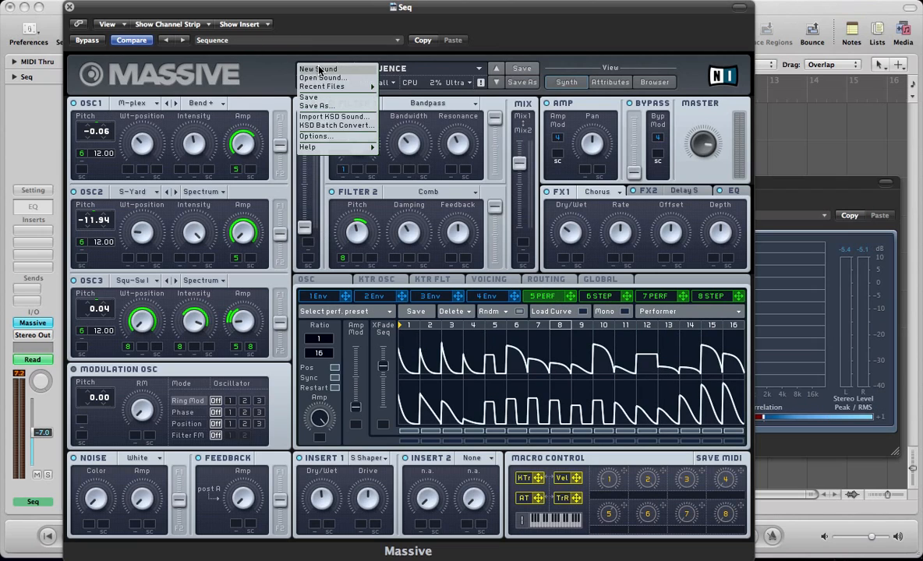
{"action": "left_click", "coordinate": [319, 69]}
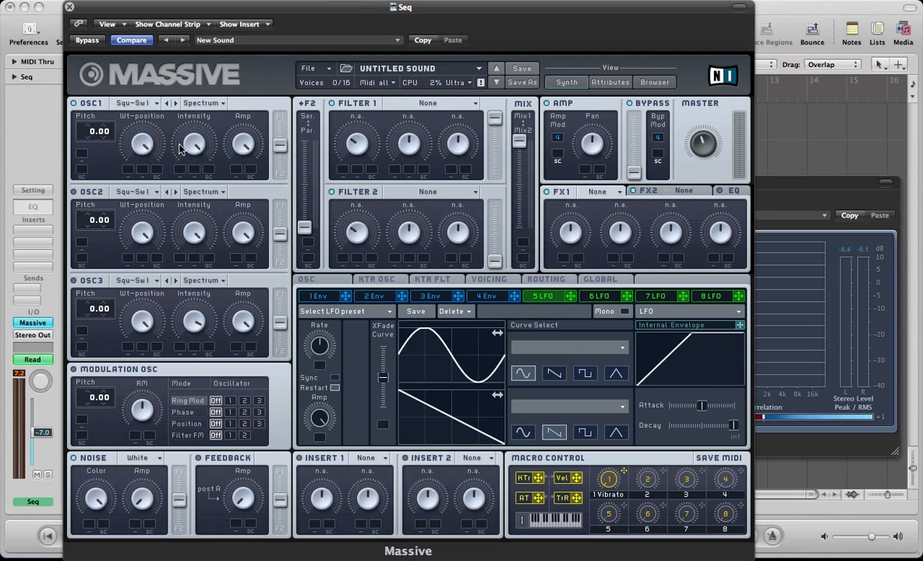
{"action": "left_click", "coordinate": [133, 103]}
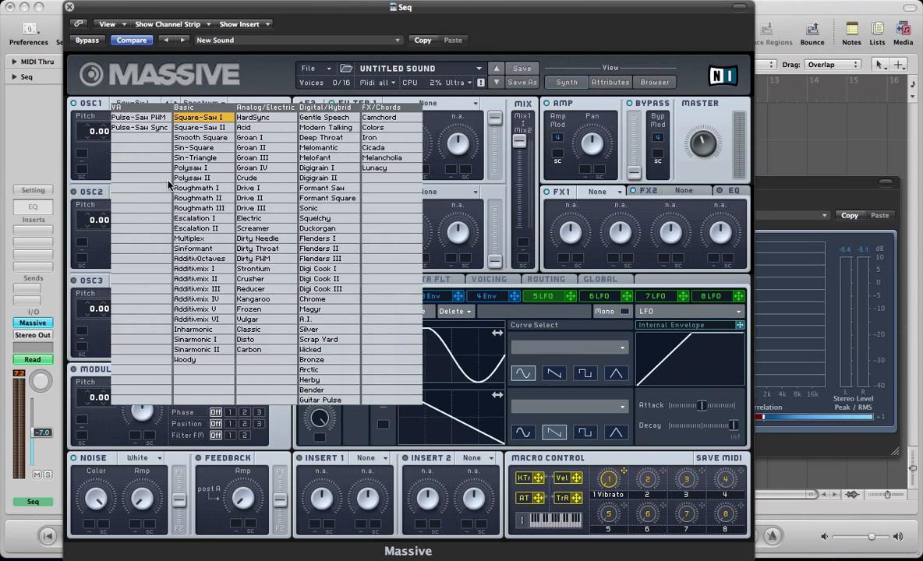
{"action": "left_click", "coordinate": [192, 239]}
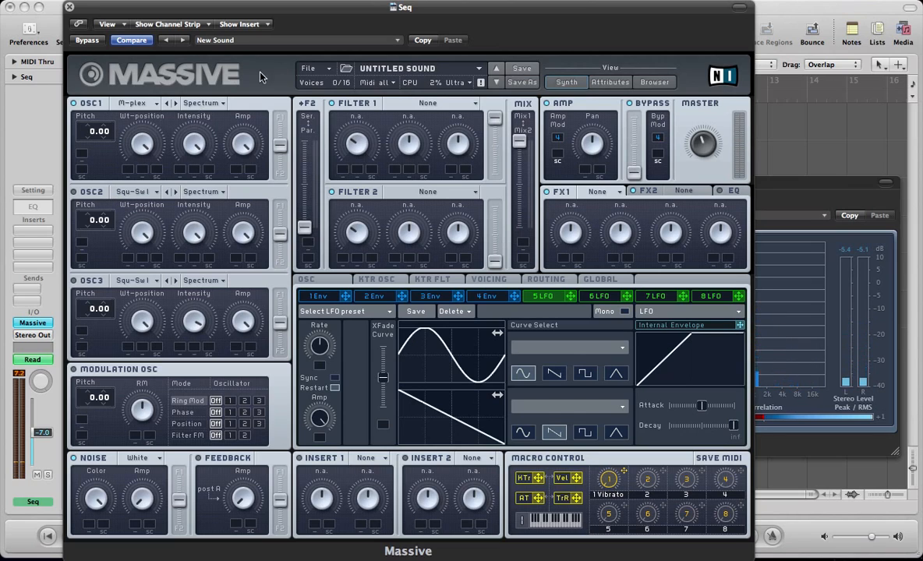
{"action": "left_click", "coordinate": [201, 103]}
{"action": "left_click", "coordinate": [199, 113]}
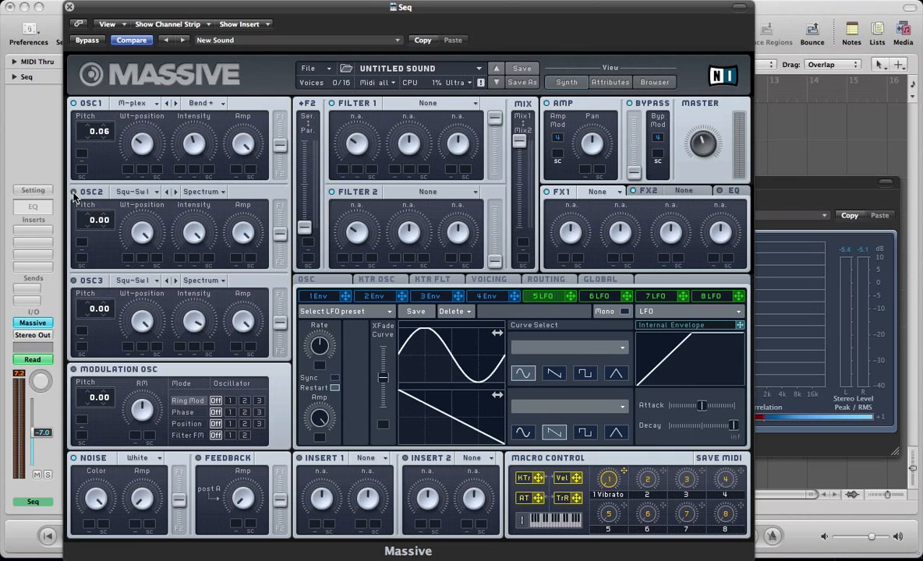
Step: Set oscillator 2 to the Scrap Yard wavetable at pitch -11.94 and set oscillator 3's pitch to 0.04
{"action": "left_click", "coordinate": [130, 191]}
{"action": "left_click", "coordinate": [318, 428]}
{"action": "left_click_drag", "start_coordinate": [109, 229], "coordinate": [113, 224]}
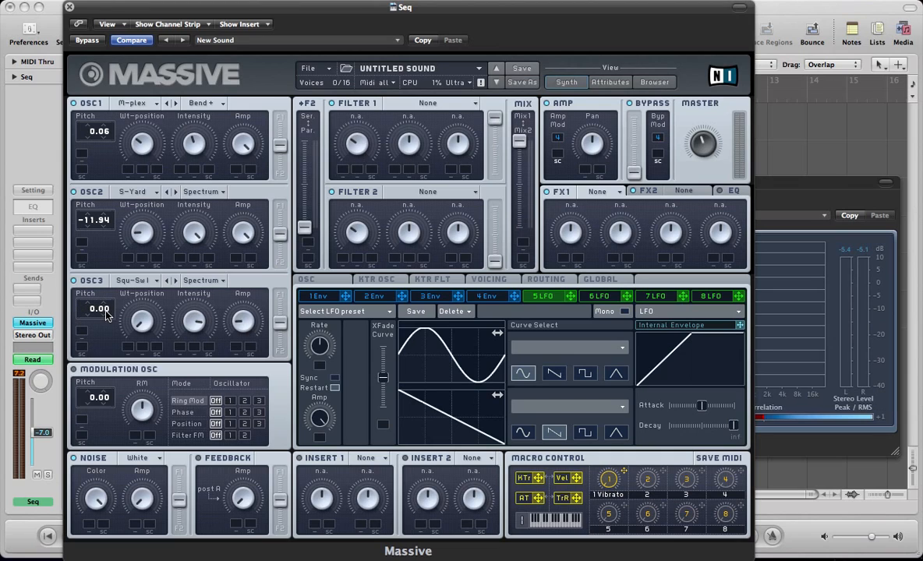
{"action": "left_click_drag", "start_coordinate": [108, 313], "coordinate": [113, 310]}
Step: Set filter 1 to the Bandpass type
{"action": "left_click", "coordinate": [424, 106]}
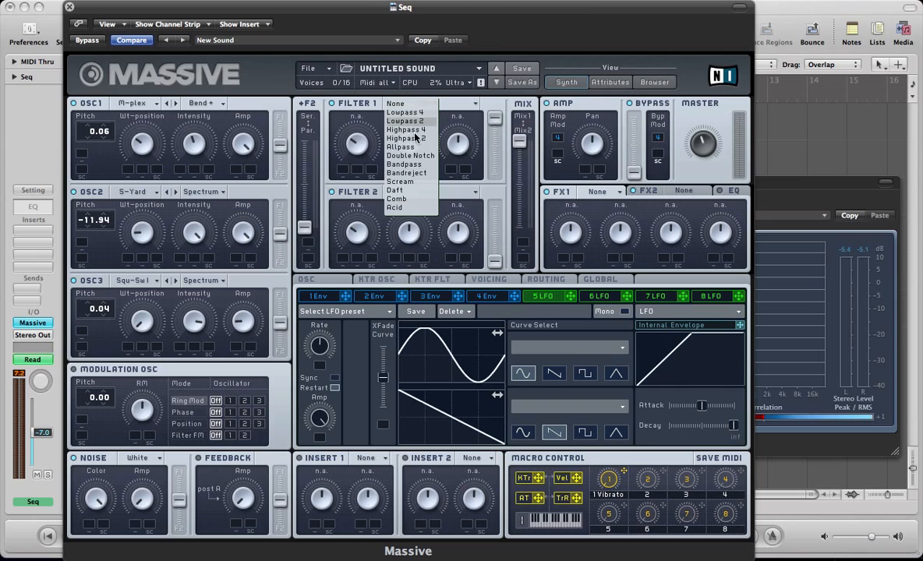
{"action": "left_click", "coordinate": [409, 155]}
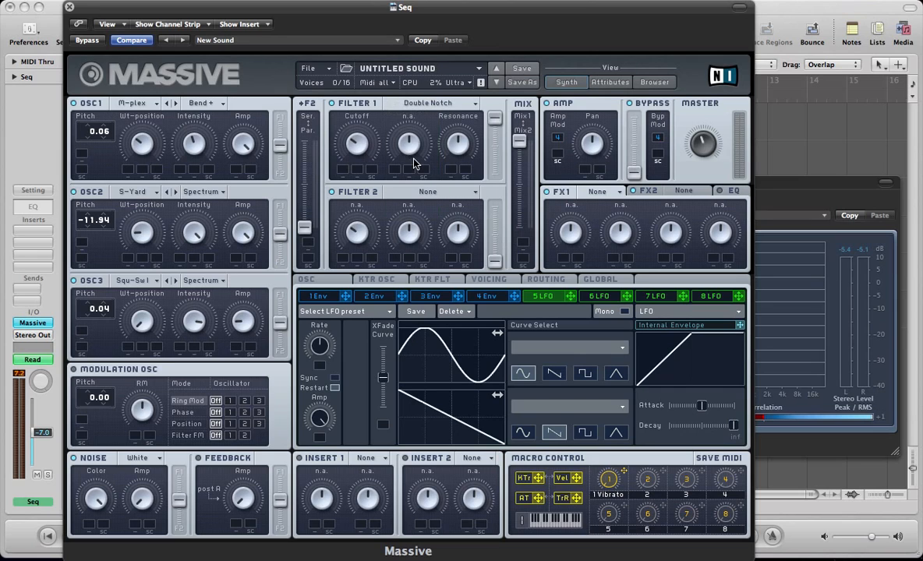
{"action": "left_click", "coordinate": [410, 104]}
{"action": "left_click", "coordinate": [413, 165]}
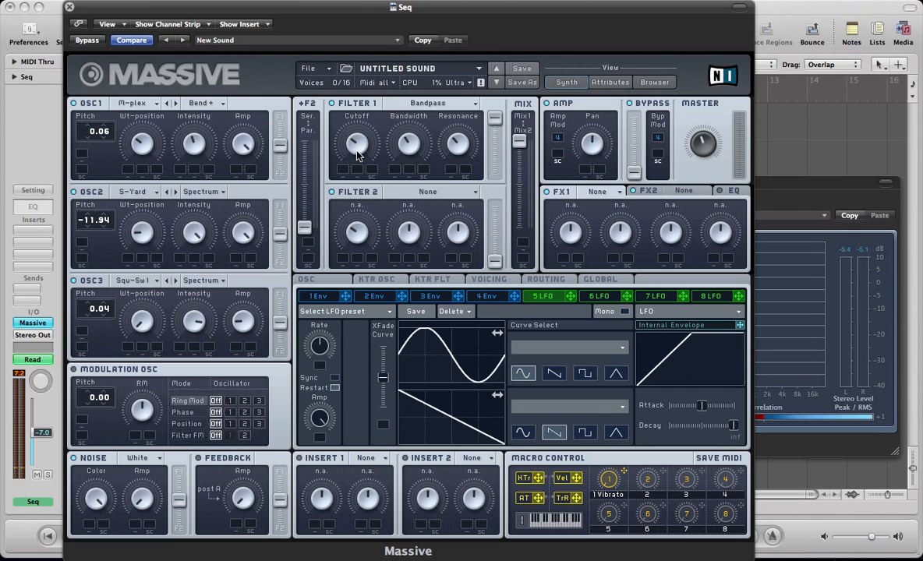
Step: Set filter 2 to the Comb type and balance the filter mix about a quarter of the way from Mix1 to Mix2
{"action": "left_click_drag", "start_coordinate": [520, 145], "coordinate": [496, 208]}
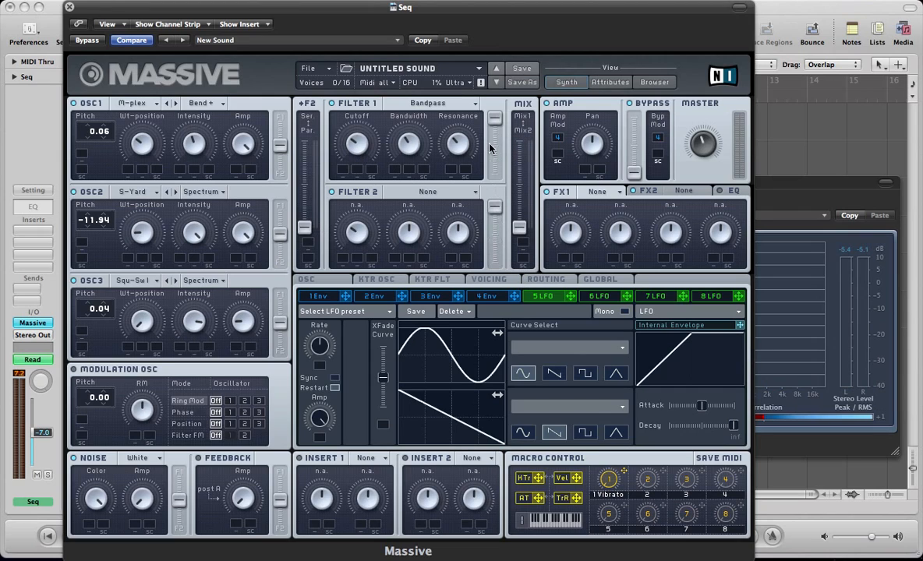
{"action": "left_click", "coordinate": [427, 191]}
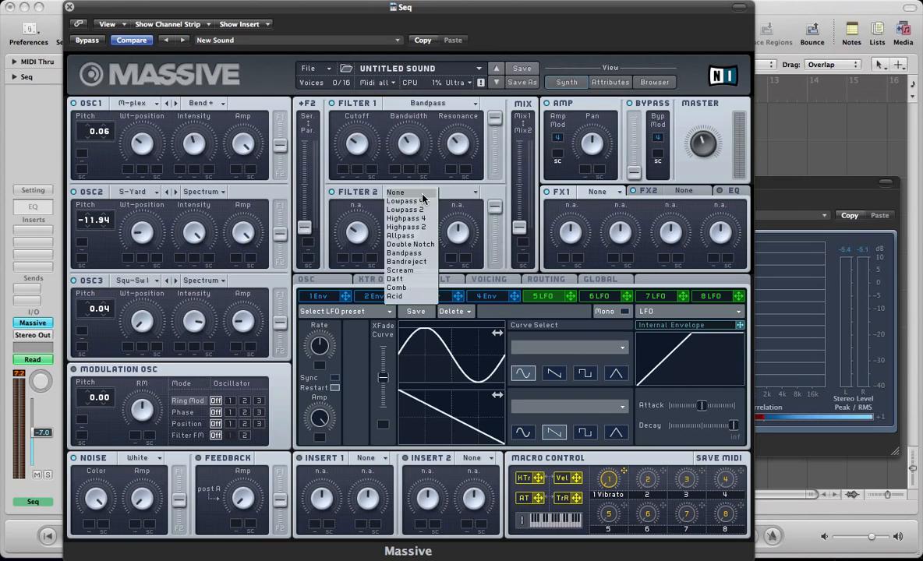
{"action": "left_click", "coordinate": [402, 288]}
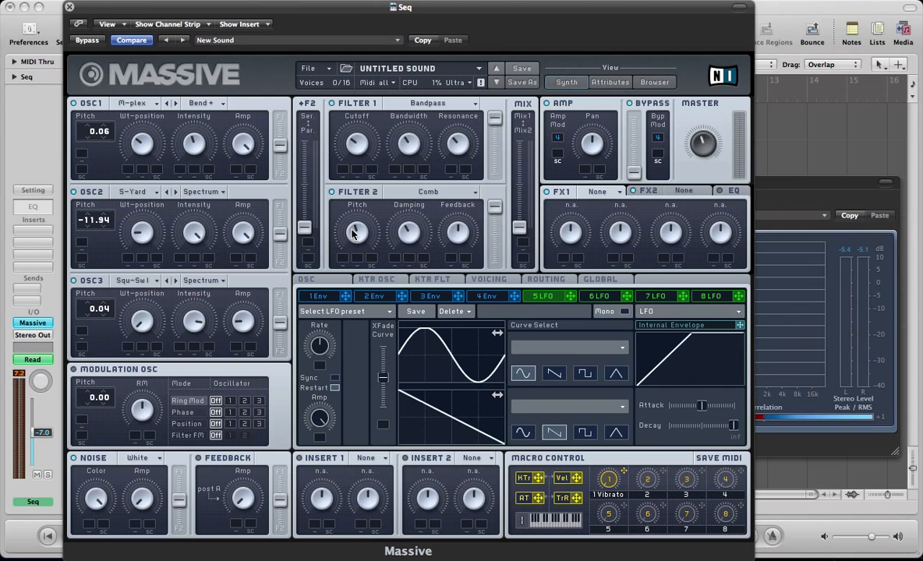
{"action": "left_click_drag", "start_coordinate": [518, 227], "coordinate": [514, 153]}
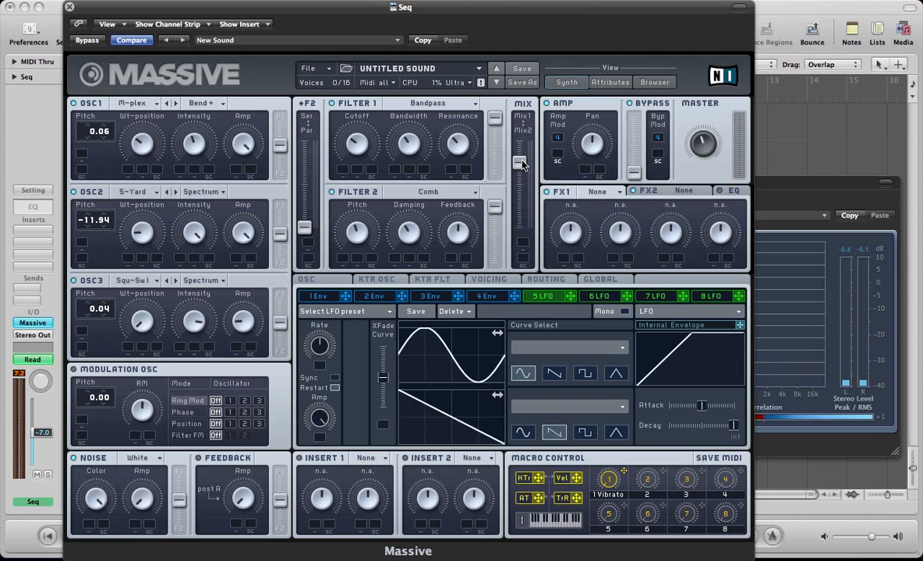
Step: Shorten envelope 4's attack to its minimum
{"action": "left_click", "coordinate": [484, 298]}
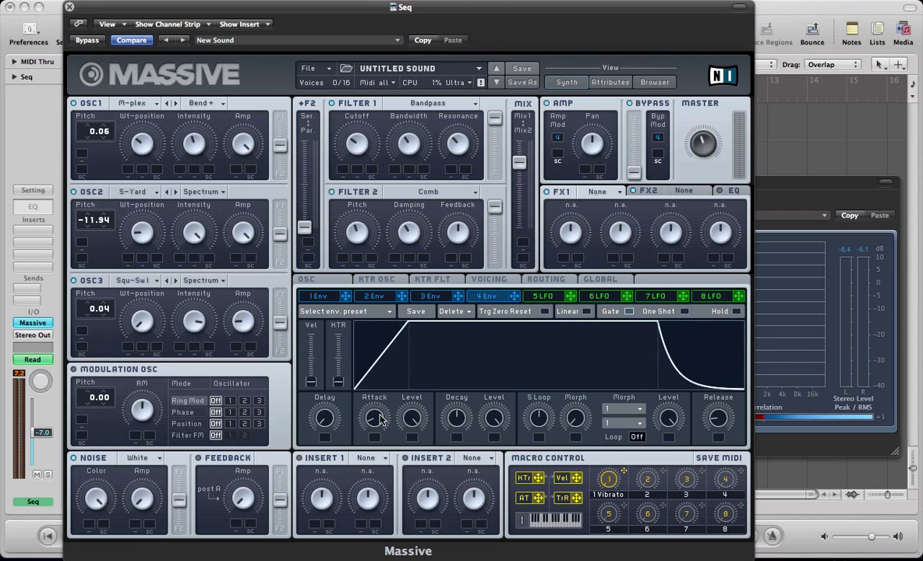
{"action": "left_click_drag", "start_coordinate": [380, 420], "coordinate": [382, 481]}
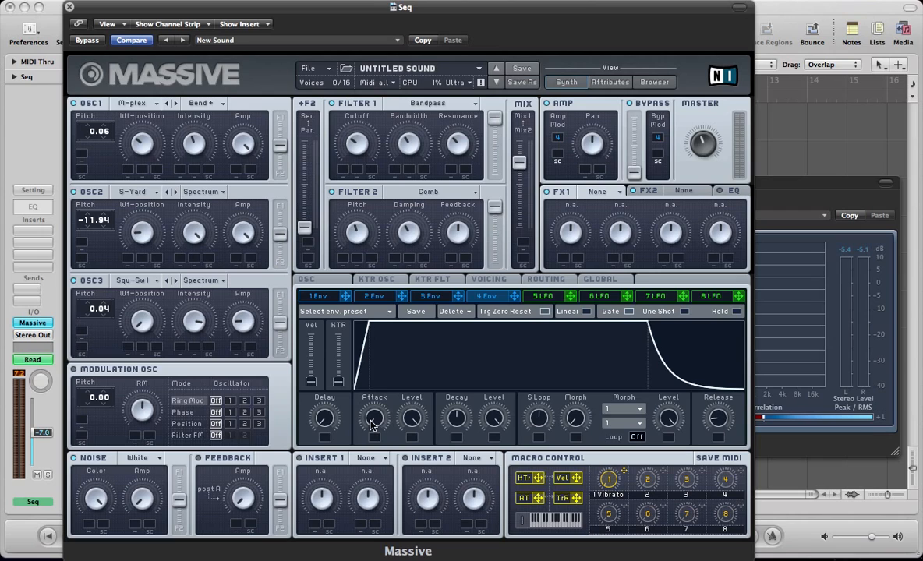
Step: Enable Restart via Gate for the oscillator phases and set the voicing mode to Monophon
{"action": "left_click", "coordinate": [314, 281]}
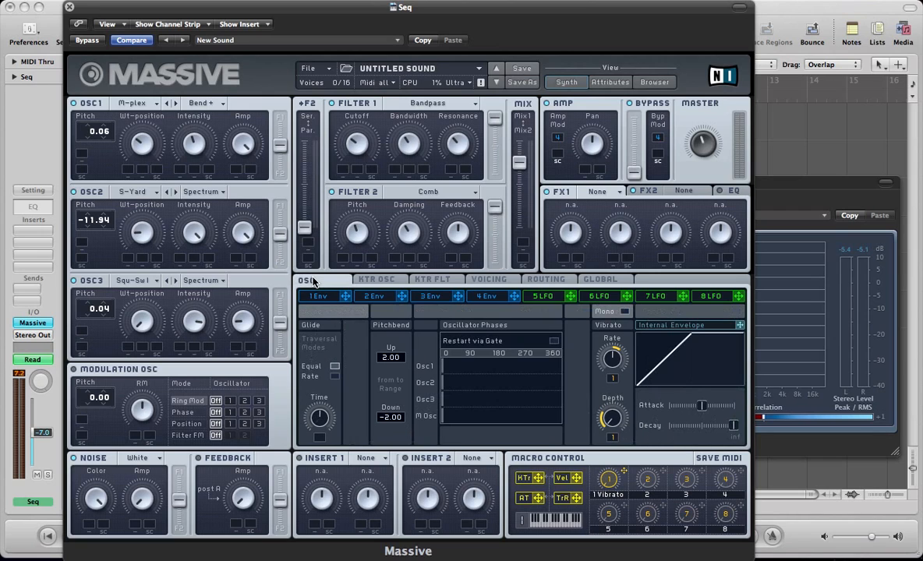
{"action": "left_click", "coordinate": [554, 342]}
{"action": "left_click", "coordinate": [477, 280]}
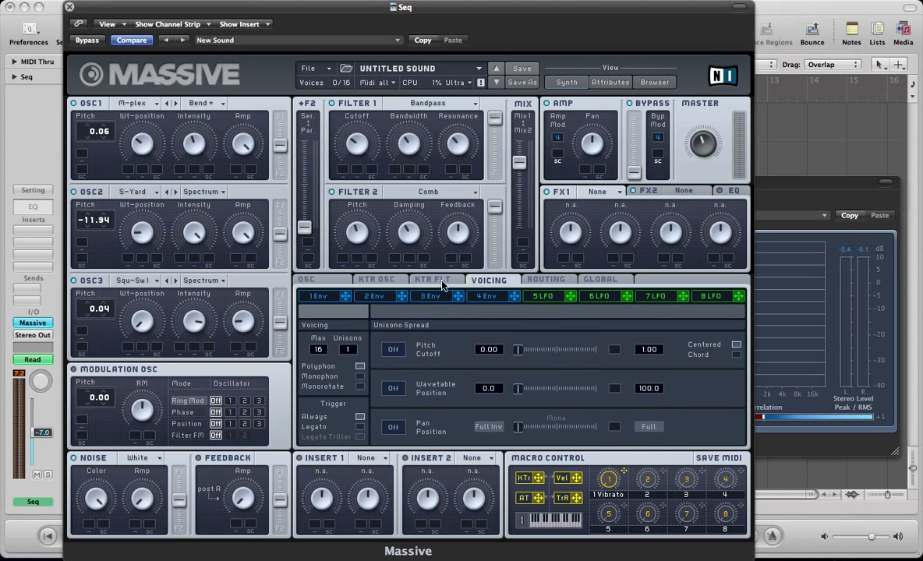
{"action": "left_click", "coordinate": [359, 378]}
Step: Change modulator 5 from an LFO to a Performer
{"action": "left_click", "coordinate": [540, 297]}
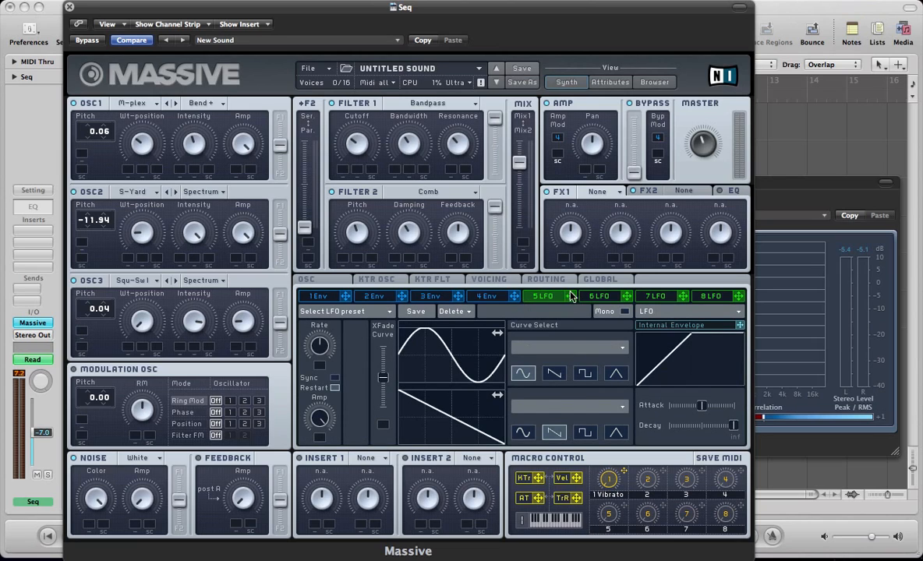
{"action": "left_click", "coordinate": [662, 311]}
{"action": "left_click", "coordinate": [661, 321]}
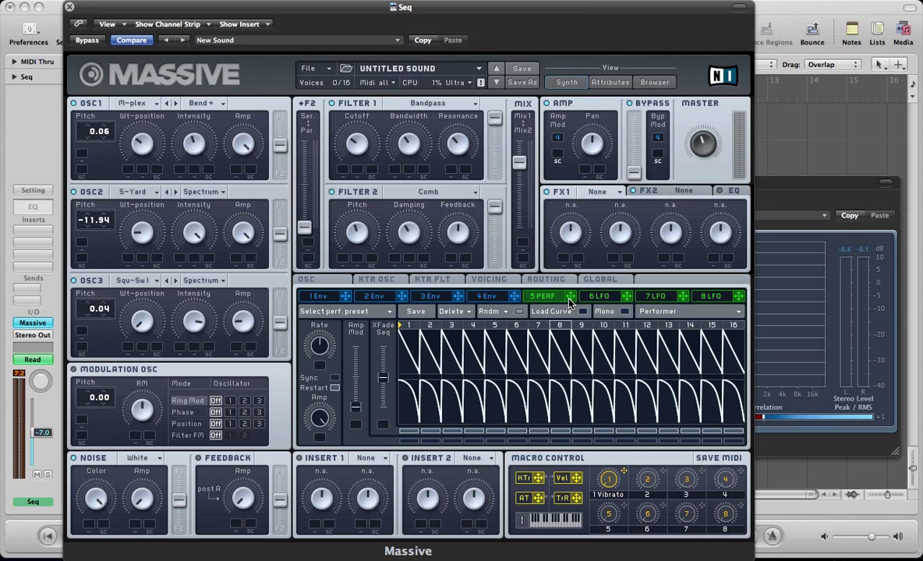
Step: Assign modulator 5 to the Amp of all three oscillators and set positive modulation ranges for them
{"action": "left_click_drag", "start_coordinate": [569, 304], "coordinate": [238, 178]}
{"action": "left_click", "coordinate": [236, 258]}
{"action": "left_click", "coordinate": [237, 348]}
{"action": "left_click_drag", "start_coordinate": [236, 172], "coordinate": [225, 108]}
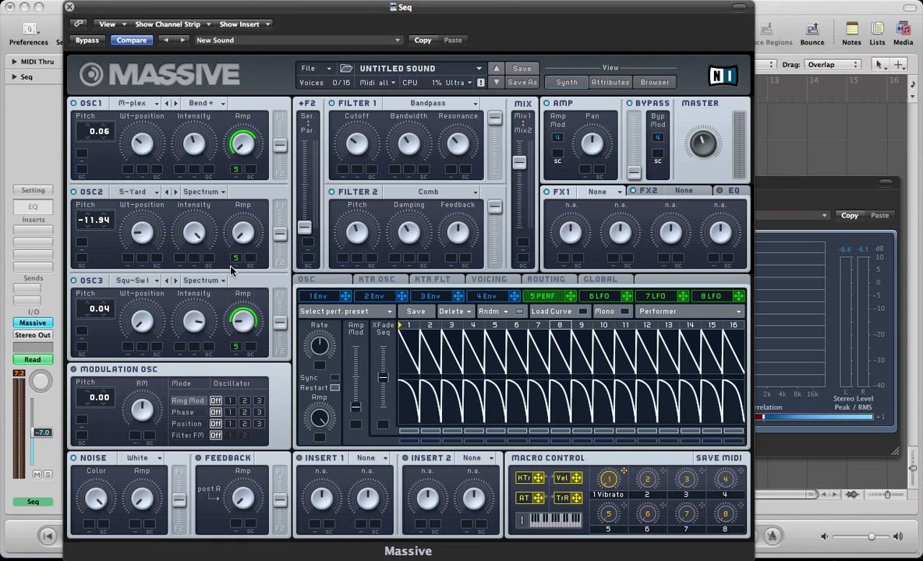
{"action": "left_click_drag", "start_coordinate": [237, 261], "coordinate": [236, 258]}
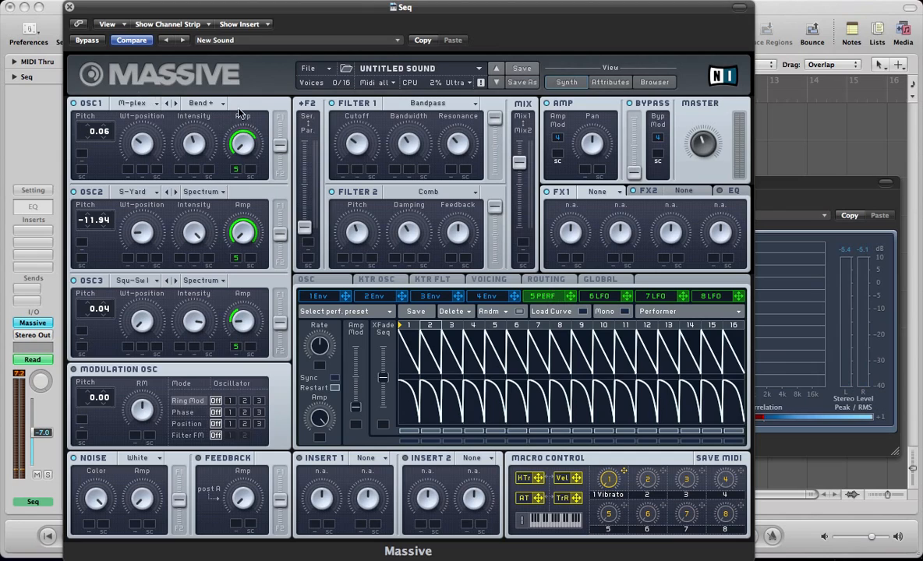
Step: Sync modulator 5 to the tempo at a 1/16 ratio and crossfade it fully to its upper sequence
{"action": "left_click", "coordinate": [334, 379]}
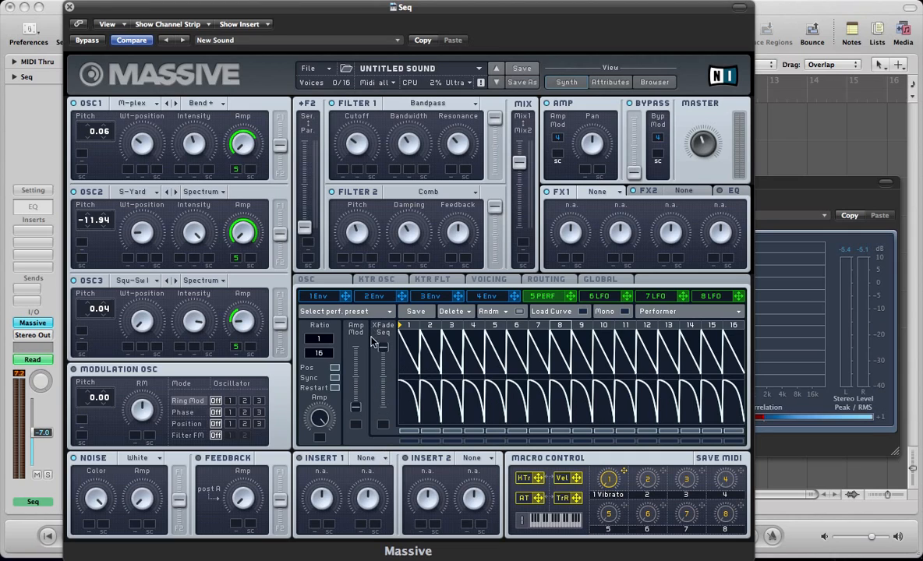
{"action": "mouse_move", "coordinate": [380, 343]}
{"action": "left_mouse_down"}
{"action": "mouse_move", "coordinate": [384, 416]}
{"action": "mouse_move", "coordinate": [385, 357]}
{"action": "left_mouse_up"}
{"action": "left_click_drag", "start_coordinate": [385, 361], "coordinate": [386, 335]}
Step: Load low, steeply decaying curves into steps 1 to 4 of modulator 5's upper sequence and a square pulse into step 5
{"action": "left_click", "coordinate": [583, 311]}
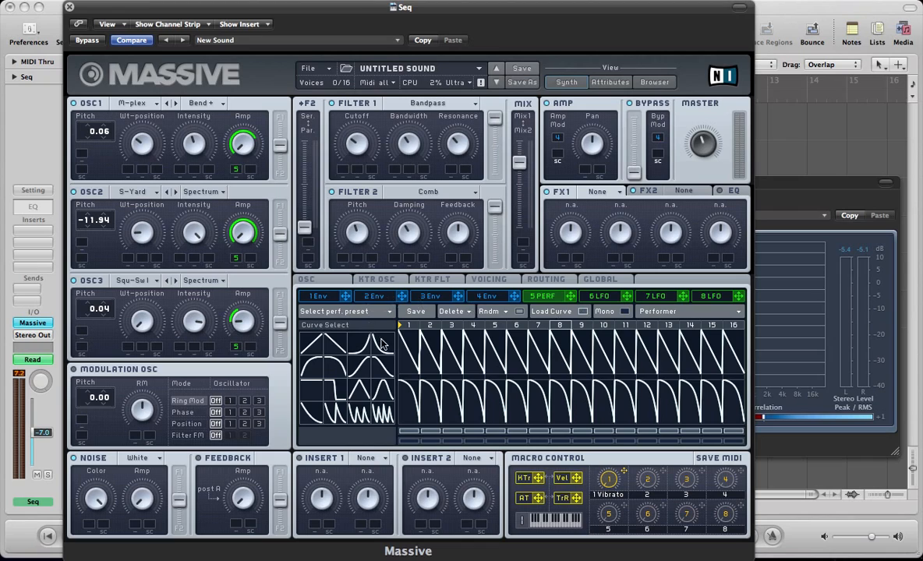
{"action": "left_click_drag", "start_coordinate": [414, 362], "coordinate": [473, 358]}
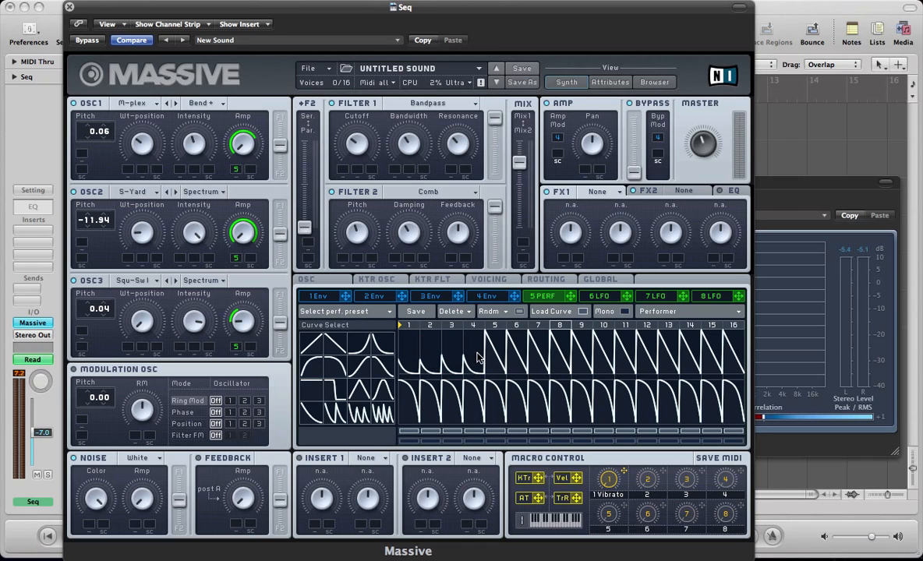
{"action": "left_click", "coordinate": [330, 388]}
{"action": "left_click", "coordinate": [497, 355]}
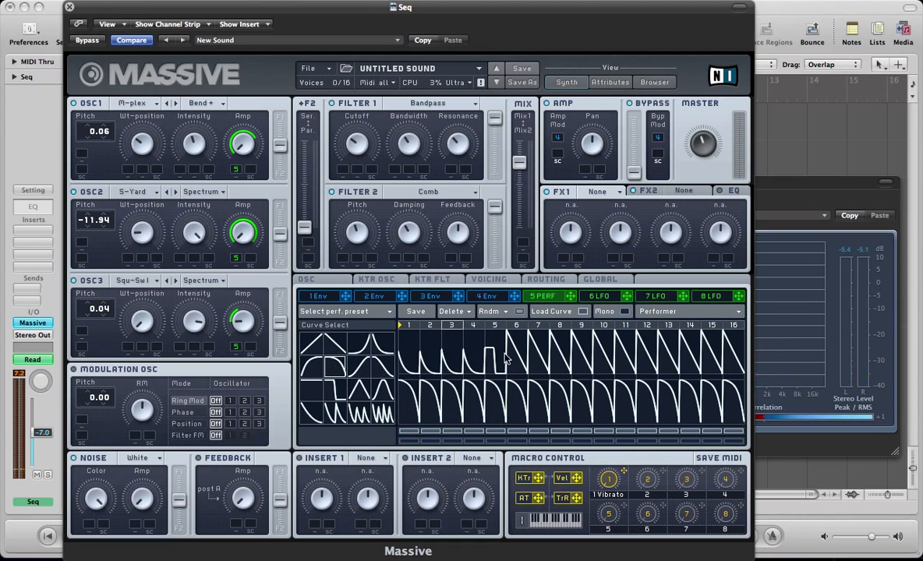
Step: Load rounded falling curves into steps 6 to 11 of the upper sequence, making steps 6 and 10 the tallest
{"action": "mouse_move", "coordinate": [514, 348]}
{"action": "left_mouse_down"}
{"action": "mouse_move", "coordinate": [514, 340]}
{"action": "mouse_move", "coordinate": [550, 363]}
{"action": "mouse_move", "coordinate": [514, 348]}
{"action": "left_mouse_up"}
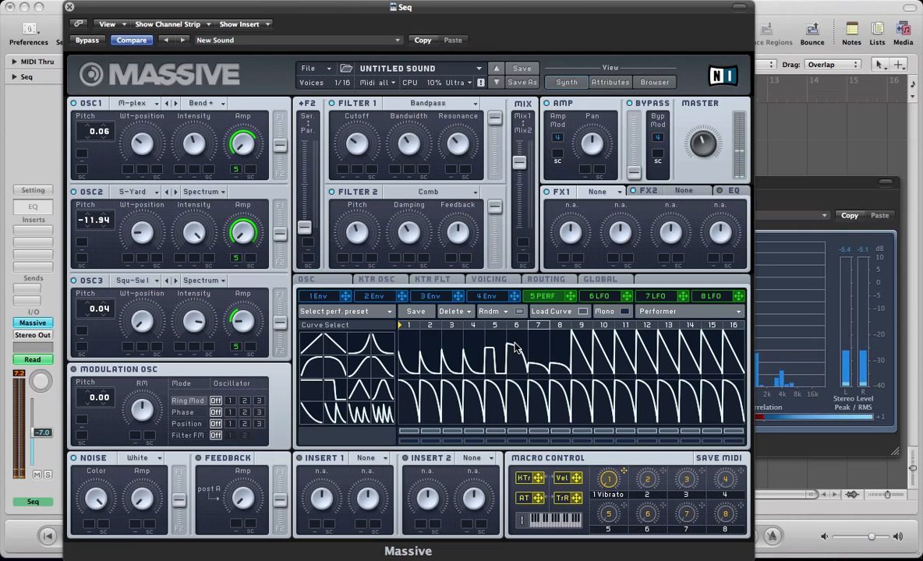
{"action": "left_click", "coordinate": [382, 366]}
{"action": "mouse_move", "coordinate": [578, 370]}
{"action": "left_mouse_down"}
{"action": "mouse_move", "coordinate": [603, 358]}
{"action": "mouse_move", "coordinate": [603, 347]}
{"action": "mouse_move", "coordinate": [629, 356]}
{"action": "left_mouse_up"}
{"action": "left_click", "coordinate": [380, 367]}
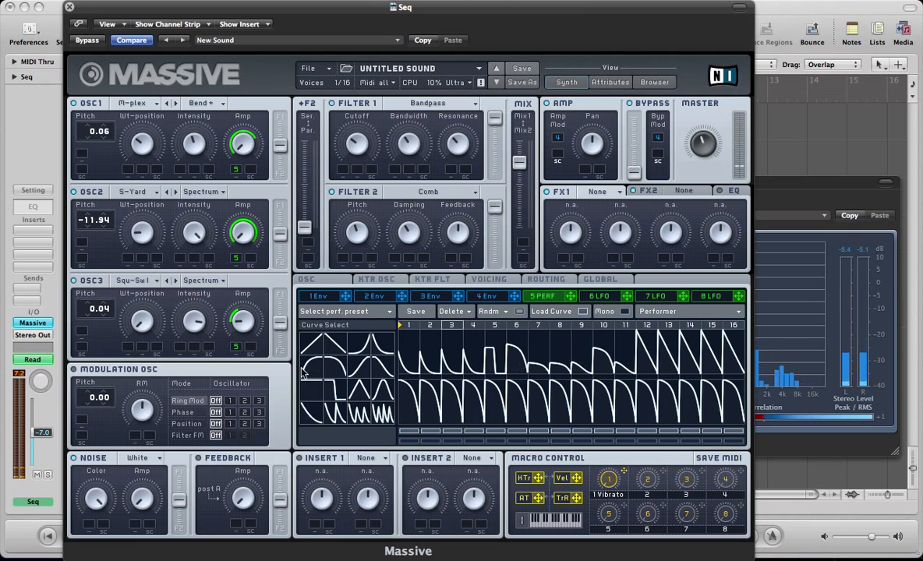
Step: Load a flat held curve into step 12 of the upper sequence and a low rounded falling curve into step 14
{"action": "left_click", "coordinate": [311, 391]}
{"action": "left_click", "coordinate": [644, 356]}
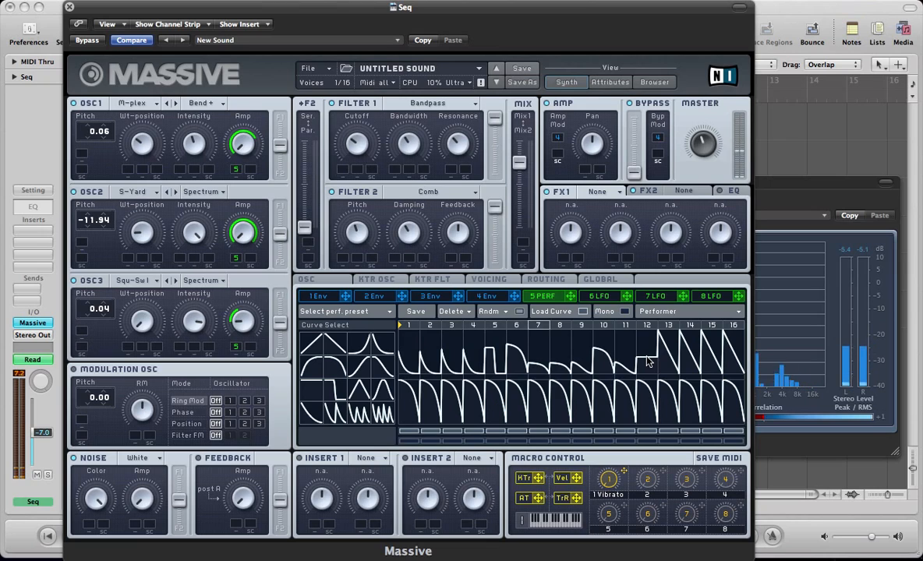
{"action": "left_click", "coordinate": [334, 366]}
{"action": "mouse_move", "coordinate": [655, 365]}
{"action": "left_mouse_down"}
{"action": "mouse_move", "coordinate": [686, 371]}
{"action": "mouse_move", "coordinate": [666, 368]}
{"action": "left_mouse_up"}
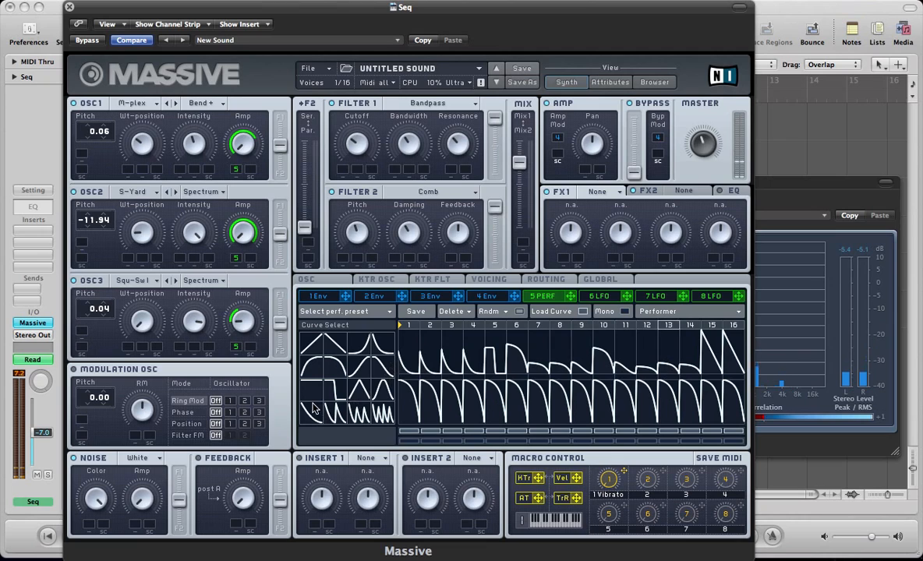
{"action": "left_click", "coordinate": [661, 360]}
{"action": "left_click_drag", "start_coordinate": [659, 356], "coordinate": [646, 353]}
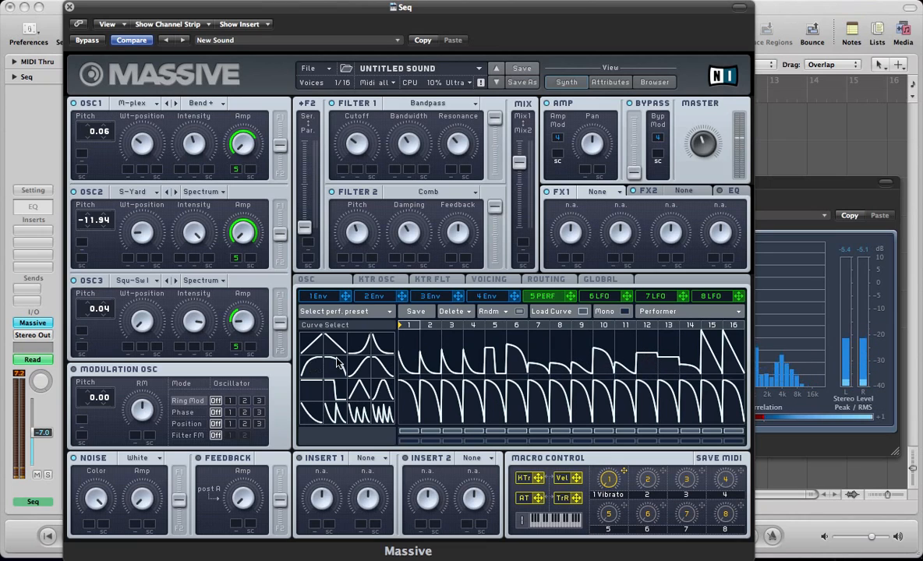
Step: Shape steps 13 to 16 of the upper sequence with rounded falling curves, low on 13 and 14 and tall on 15 and 16
{"action": "left_click_drag", "start_coordinate": [669, 362], "coordinate": [693, 366]}
{"action": "left_click_drag", "start_coordinate": [712, 364], "coordinate": [713, 339]}
{"action": "left_click_drag", "start_coordinate": [733, 338], "coordinate": [734, 343]}
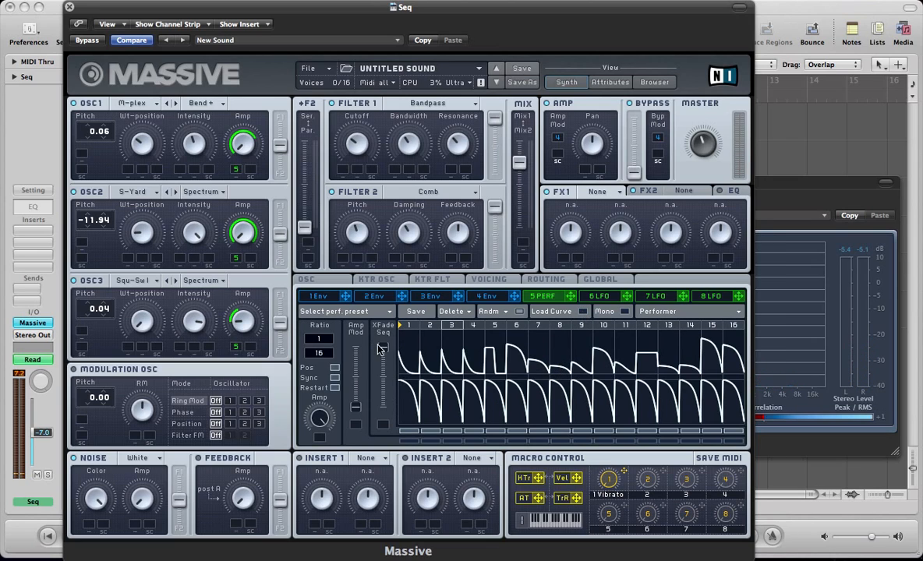
Step: Crossfade modulator 5 fully to its lower sequence and load falling curves into lower steps 1 to 4, with step 4 very low
{"action": "left_click_drag", "start_coordinate": [382, 349], "coordinate": [391, 435]}
{"action": "left_click", "coordinate": [583, 311]}
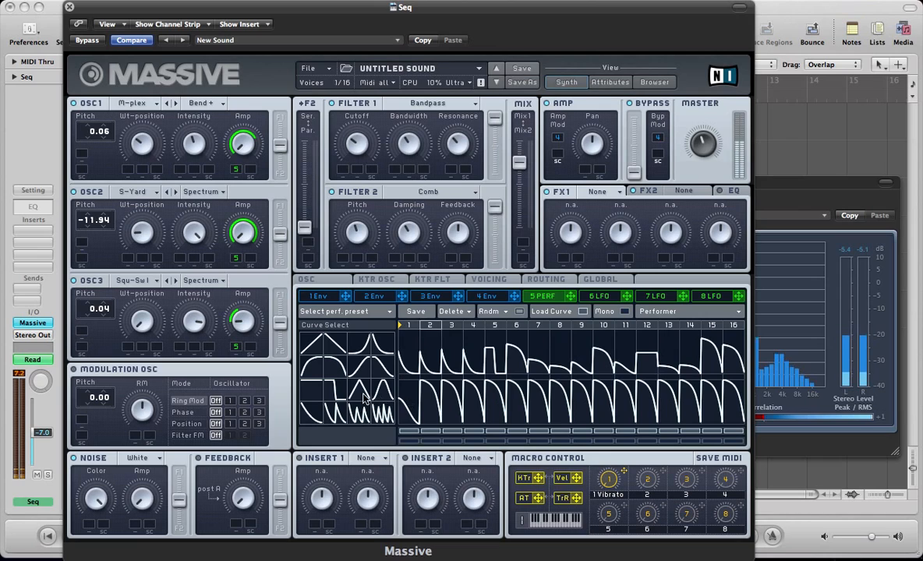
{"action": "left_click", "coordinate": [336, 343]}
{"action": "left_click", "coordinate": [436, 395]}
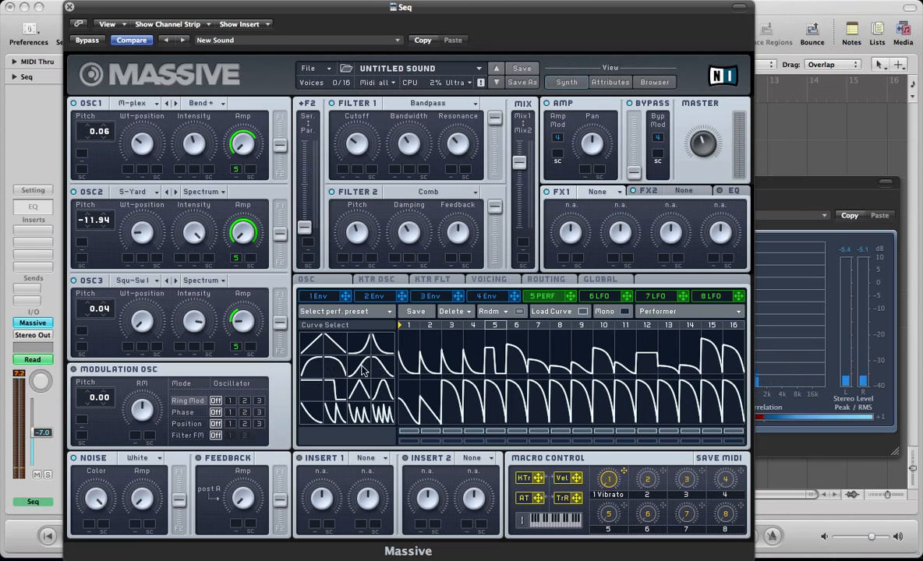
{"action": "left_click_drag", "start_coordinate": [356, 341], "coordinate": [456, 401]}
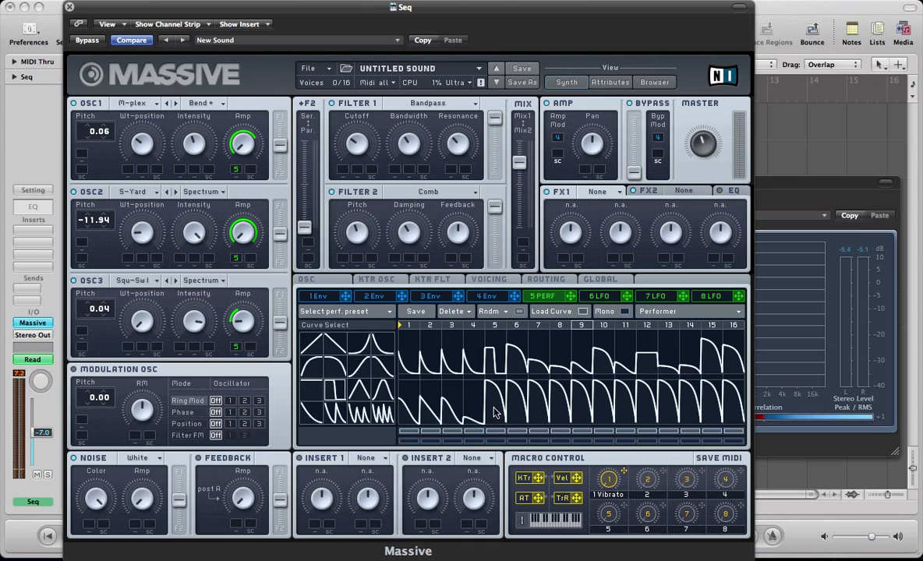
Step: Load square pulses into lower steps 5 to 10 and falling curves into steps 11 to 16, and bring the crossfade back between both sequences
{"action": "left_click_drag", "start_coordinate": [487, 408], "coordinate": [604, 408]}
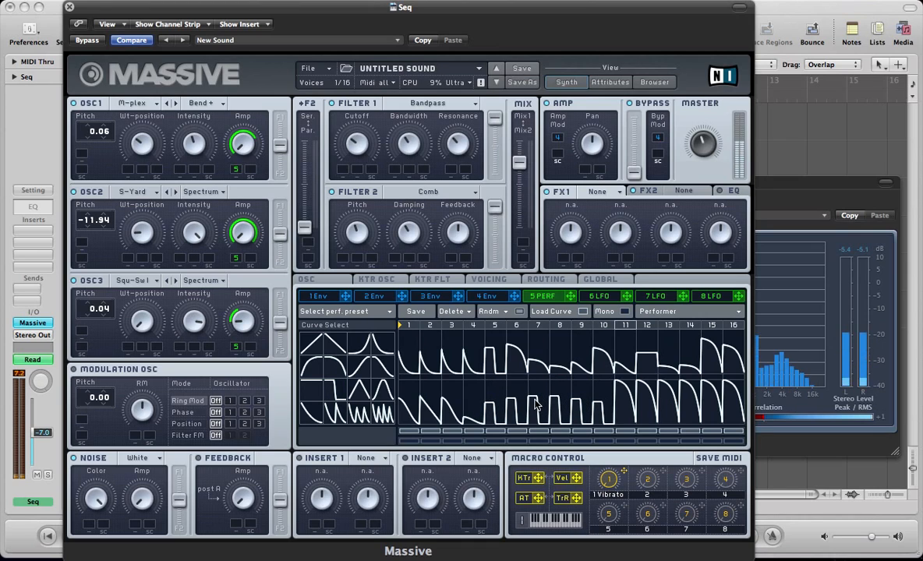
{"action": "left_click_drag", "start_coordinate": [503, 399], "coordinate": [567, 406]}
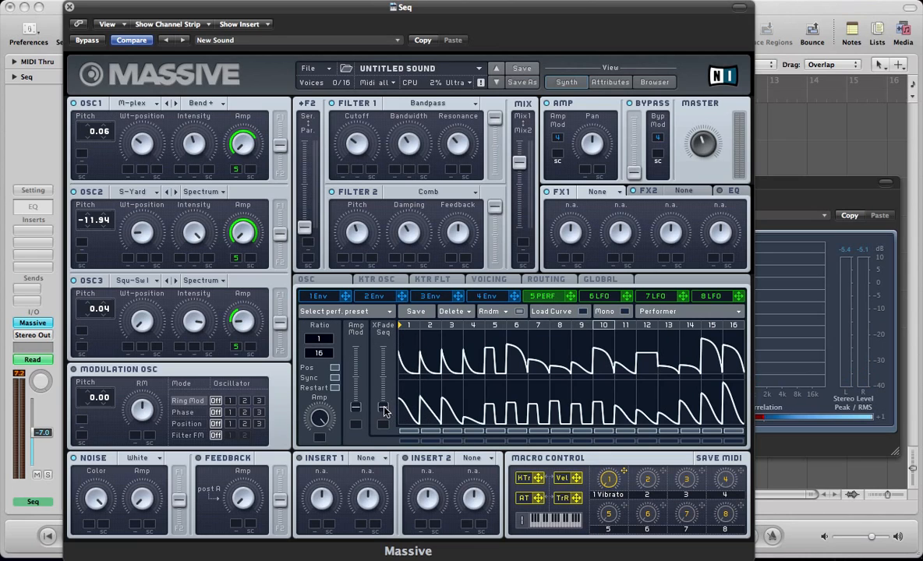
{"action": "left_click_drag", "start_coordinate": [382, 411], "coordinate": [383, 364]}
Step: Change modulator 6 to a Stepper and sync it to tempo at a 1/16 ratio
{"action": "left_click", "coordinate": [598, 297]}
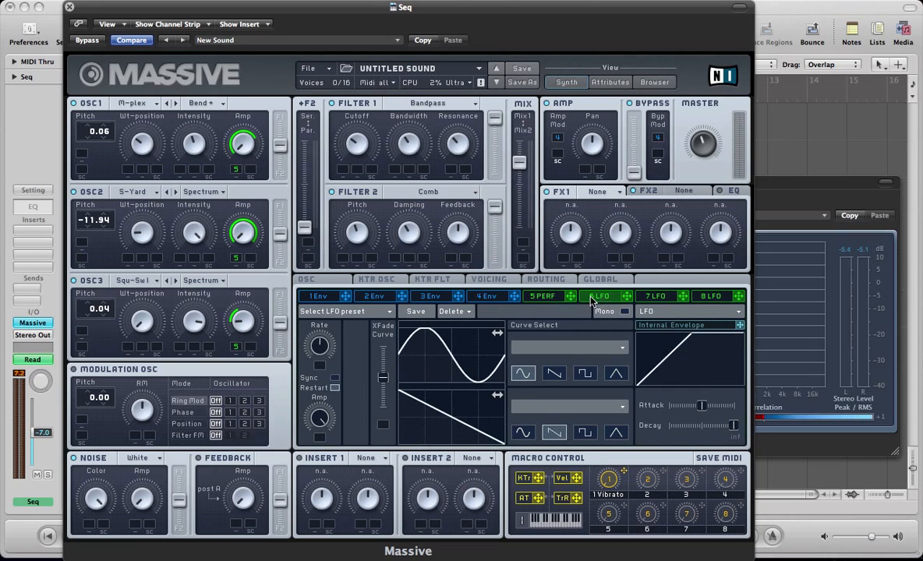
{"action": "left_click", "coordinate": [637, 310]}
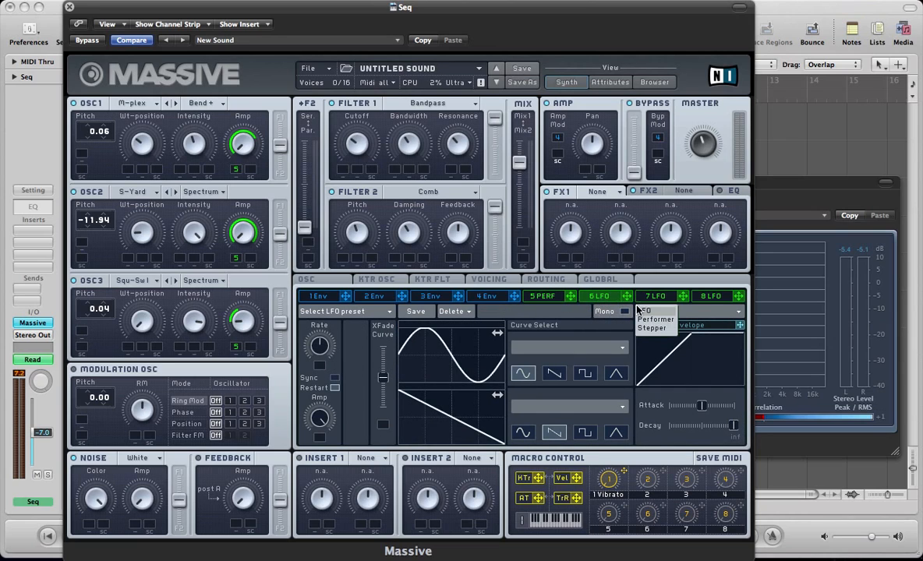
{"action": "left_click", "coordinate": [599, 302]}
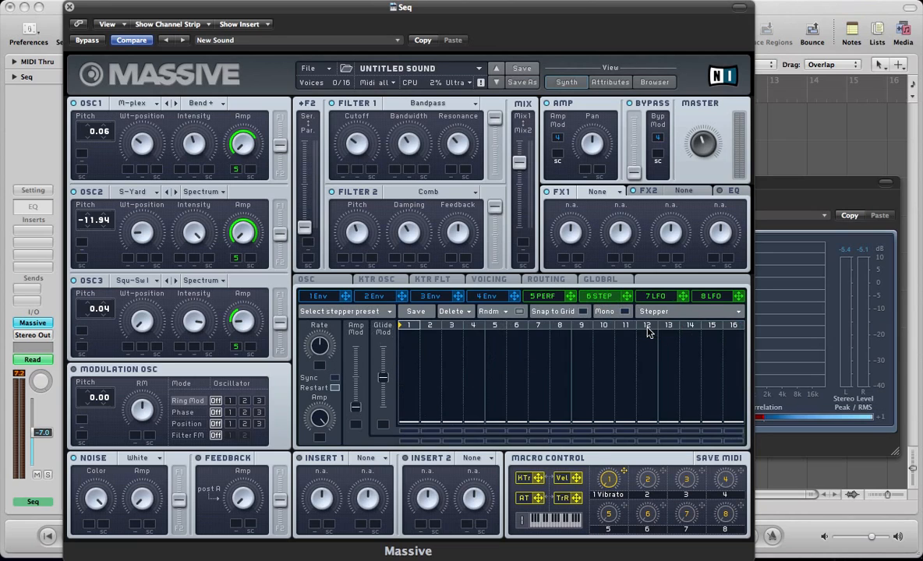
{"action": "left_click", "coordinate": [335, 379]}
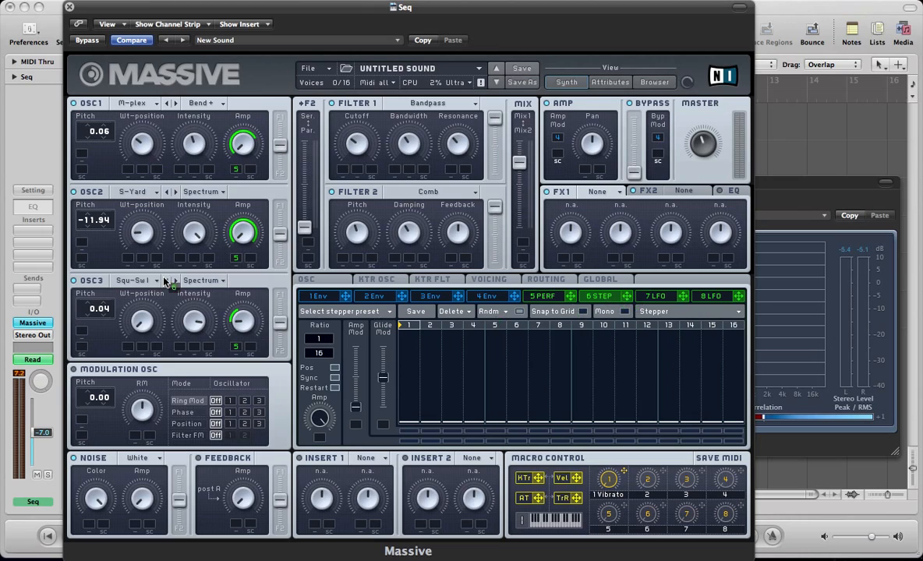
Step: Assign modulator 6 to the pitch of all three oscillators with a modulation amount of 12.00 each
{"action": "left_click", "coordinate": [81, 153]}
{"action": "left_click", "coordinate": [83, 241]}
{"action": "left_click", "coordinate": [81, 329]}
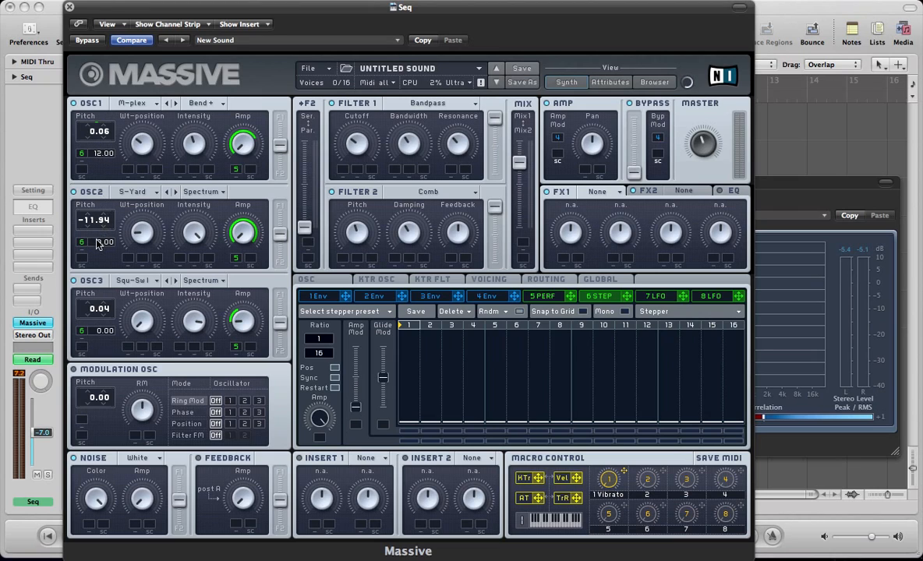
{"action": "left_click_drag", "start_coordinate": [97, 244], "coordinate": [95, 224]}
{"action": "left_click_drag", "start_coordinate": [102, 332], "coordinate": [108, 329]}
Step: Raise modulator 6's steps 12, 14 and 16 progressively with snap to grid on, and give them glide set slightly below midway
{"action": "left_click", "coordinate": [690, 368]}
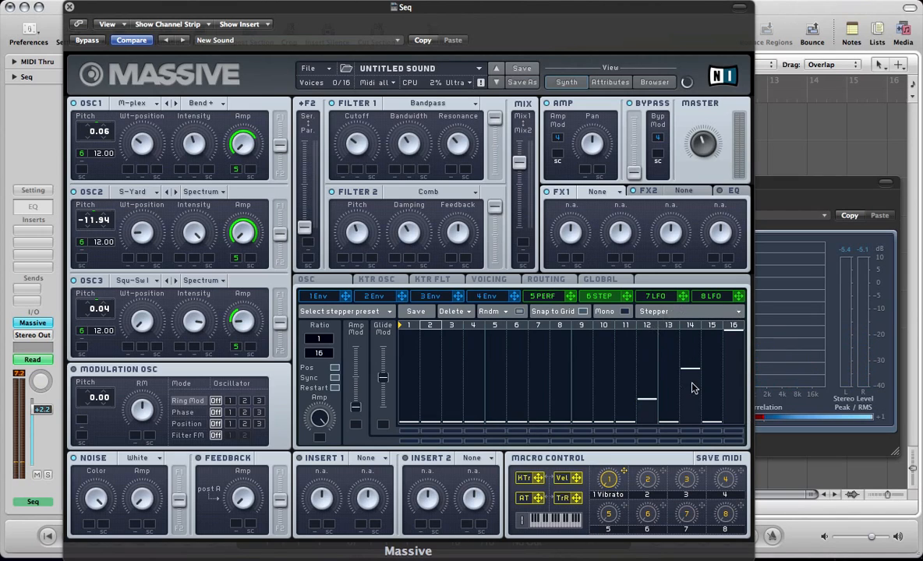
{"action": "left_click_drag", "start_coordinate": [382, 377], "coordinate": [382, 389]}
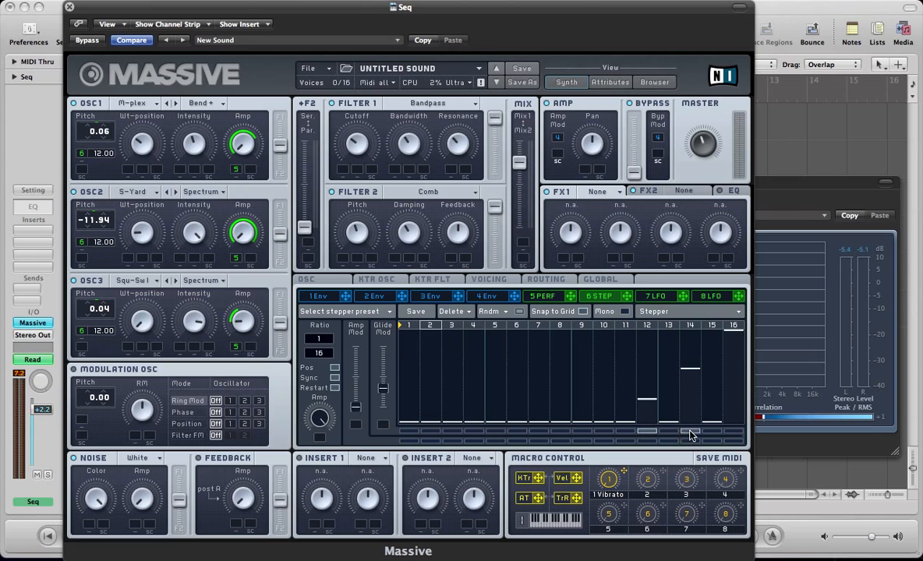
{"action": "left_click", "coordinate": [730, 433]}
{"action": "left_click_drag", "start_coordinate": [385, 372], "coordinate": [386, 390]}
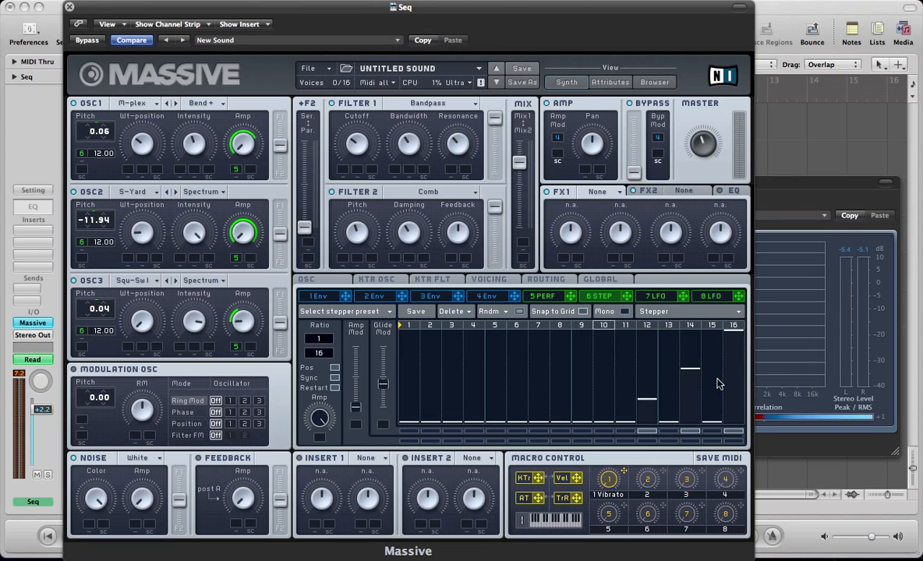
Step: Change modulator 7 to a Stepper and assign it to oscillator 3's Wt-position, Intensity and Amp and to Filter 2's Pitch
{"action": "left_click", "coordinate": [647, 297]}
{"action": "left_click", "coordinate": [646, 316]}
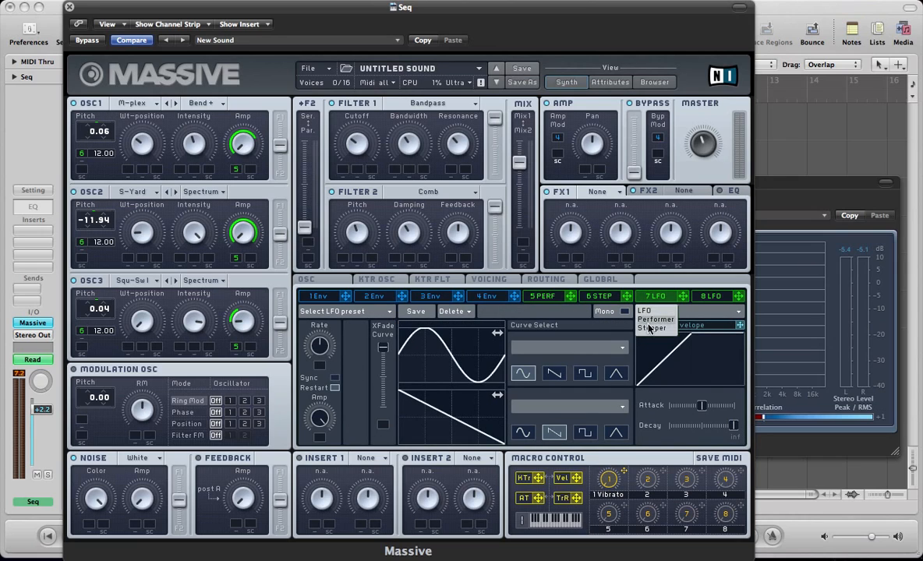
{"action": "left_click", "coordinate": [650, 327]}
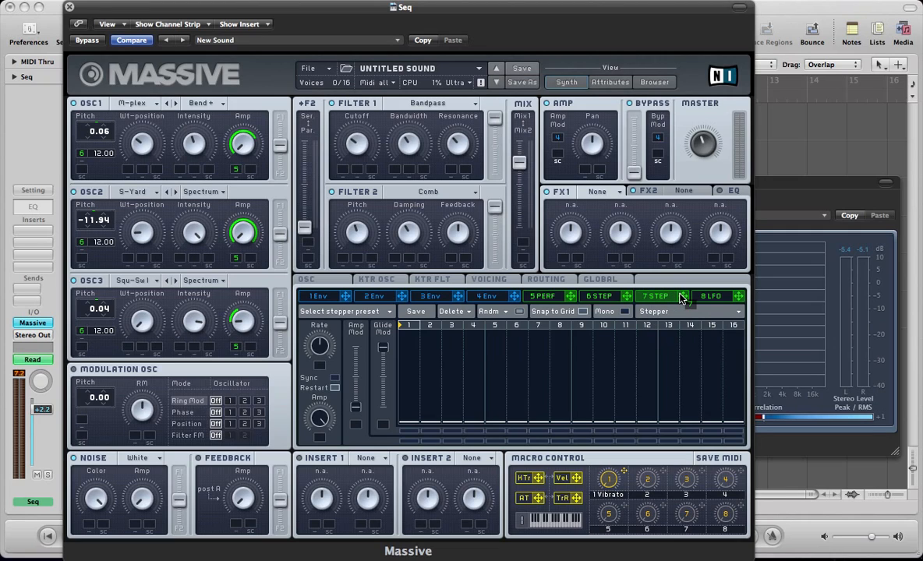
{"action": "left_click_drag", "start_coordinate": [682, 298], "coordinate": [127, 349]}
{"action": "left_click", "coordinate": [178, 348]}
{"action": "left_click", "coordinate": [251, 349]}
{"action": "left_click", "coordinate": [343, 259]}
Step: Set modulator 7's modulation ranges on Filter 2's Pitch and oscillator 3's Amp, Intensity and Wt-position, making the Wt-position range the widest
{"action": "left_click", "coordinate": [343, 260]}
{"action": "left_click_drag", "start_coordinate": [251, 346], "coordinate": [253, 329]}
{"action": "left_click_drag", "start_coordinate": [178, 348], "coordinate": [163, 318]}
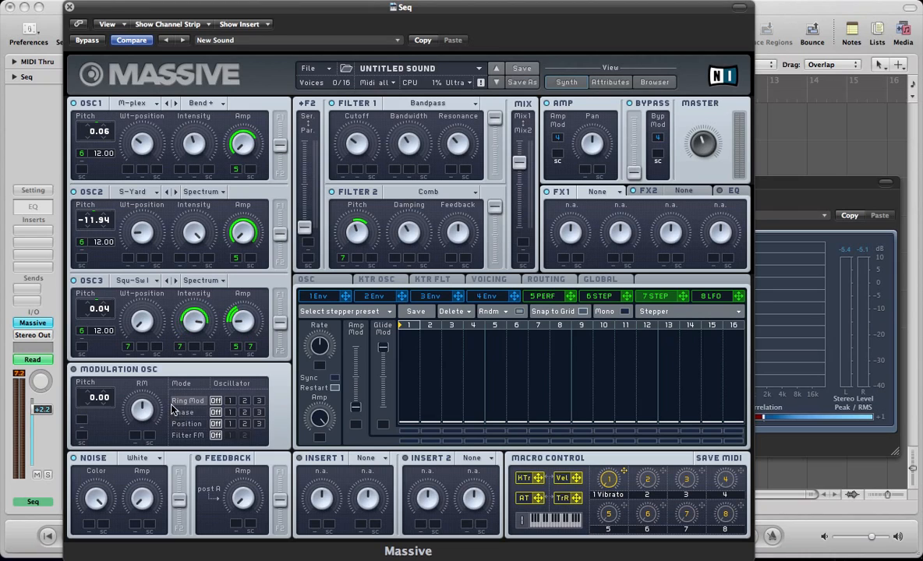
{"action": "left_click_drag", "start_coordinate": [130, 352], "coordinate": [111, 287]}
Step: Sync modulator 7 at a 1/16 ratio and draw a varied 16-step pattern with steps 5 and 6 at maximum
{"action": "left_click", "coordinate": [335, 378]}
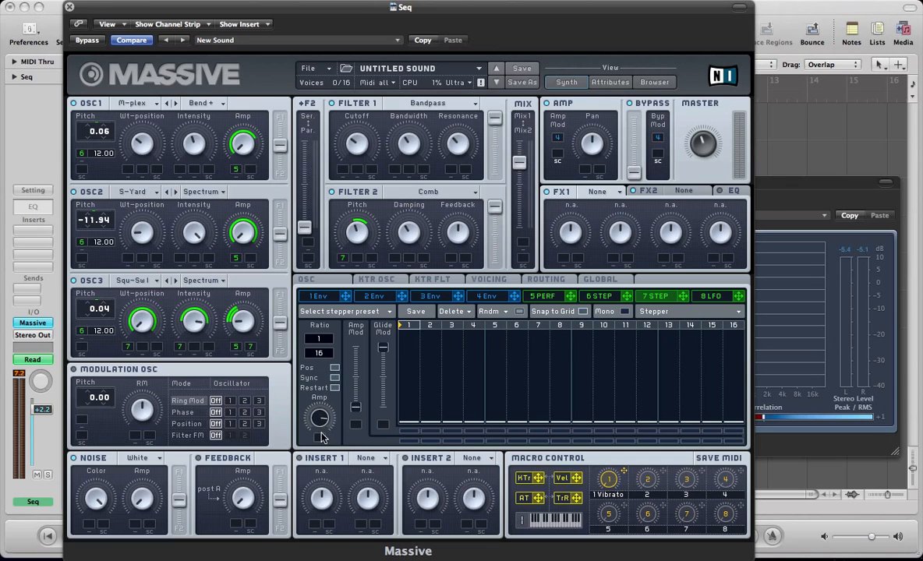
{"action": "left_click", "coordinate": [430, 368]}
{"action": "mouse_move", "coordinate": [412, 373]}
{"action": "left_mouse_down"}
{"action": "mouse_move", "coordinate": [411, 340]}
{"action": "mouse_move", "coordinate": [435, 414]}
{"action": "mouse_move", "coordinate": [488, 399]}
{"action": "mouse_move", "coordinate": [449, 407]}
{"action": "left_mouse_up"}
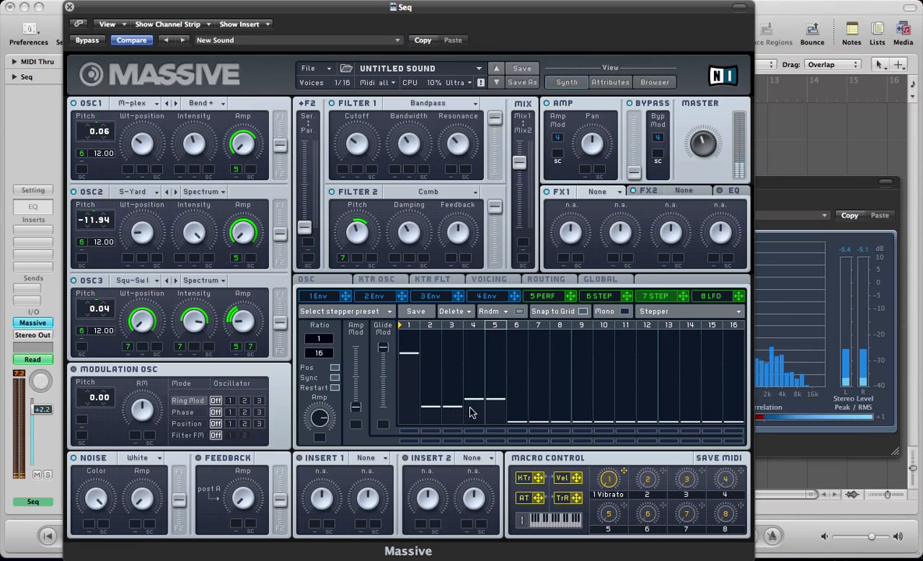
{"action": "mouse_move", "coordinate": [493, 385]}
{"action": "left_mouse_down"}
{"action": "mouse_move", "coordinate": [495, 306]}
{"action": "mouse_move", "coordinate": [538, 315]}
{"action": "mouse_move", "coordinate": [539, 366]}
{"action": "mouse_move", "coordinate": [560, 375]}
{"action": "mouse_move", "coordinate": [564, 361]}
{"action": "mouse_move", "coordinate": [559, 367]}
{"action": "mouse_move", "coordinate": [607, 411]}
{"action": "mouse_move", "coordinate": [585, 390]}
{"action": "mouse_move", "coordinate": [602, 400]}
{"action": "left_mouse_up"}
{"action": "mouse_move", "coordinate": [618, 401]}
{"action": "left_mouse_down"}
{"action": "mouse_move", "coordinate": [618, 347]}
{"action": "mouse_move", "coordinate": [618, 361]}
{"action": "mouse_move", "coordinate": [663, 373]}
{"action": "mouse_move", "coordinate": [655, 377]}
{"action": "mouse_move", "coordinate": [685, 361]}
{"action": "mouse_move", "coordinate": [709, 402]}
{"action": "mouse_move", "coordinate": [728, 390]}
{"action": "mouse_move", "coordinate": [734, 340]}
{"action": "mouse_move", "coordinate": [737, 357]}
{"action": "mouse_move", "coordinate": [687, 355]}
{"action": "left_mouse_up"}
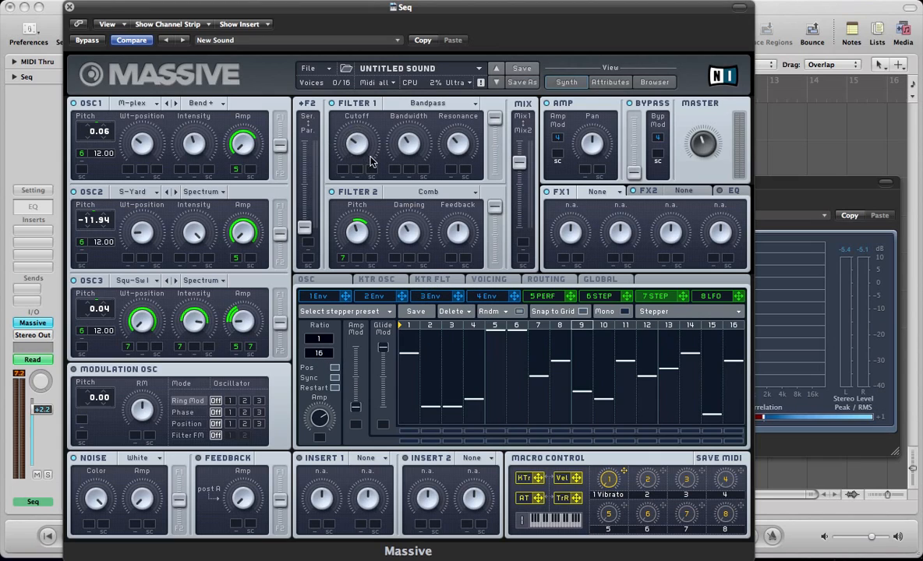
Step: Modulate Filter 1's Cutoff with envelope 1, using a shorter attack, longer linear decay, lower decay level and Trg Zero Reset on
{"action": "left_click", "coordinate": [318, 297]}
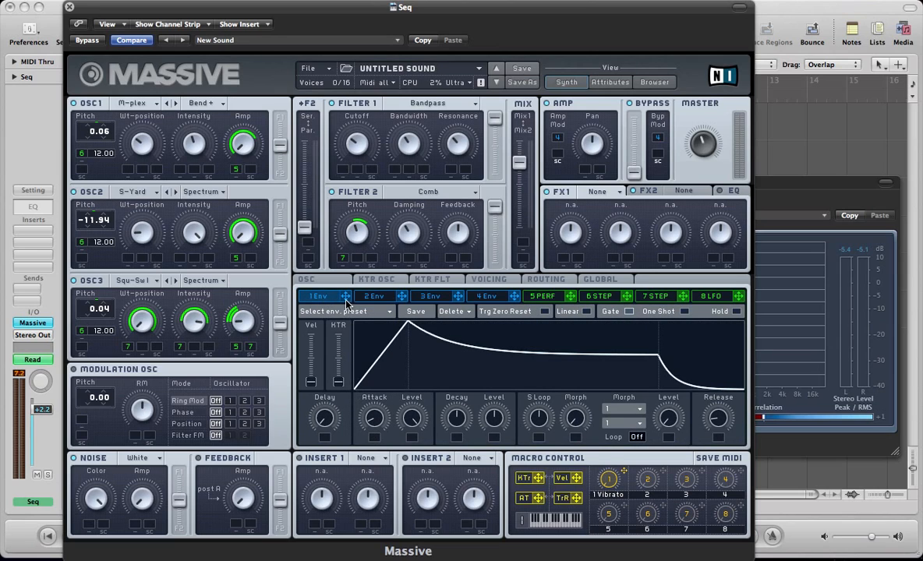
{"action": "left_click_drag", "start_coordinate": [347, 304], "coordinate": [340, 82]}
{"action": "left_click_drag", "start_coordinate": [374, 418], "coordinate": [382, 443]}
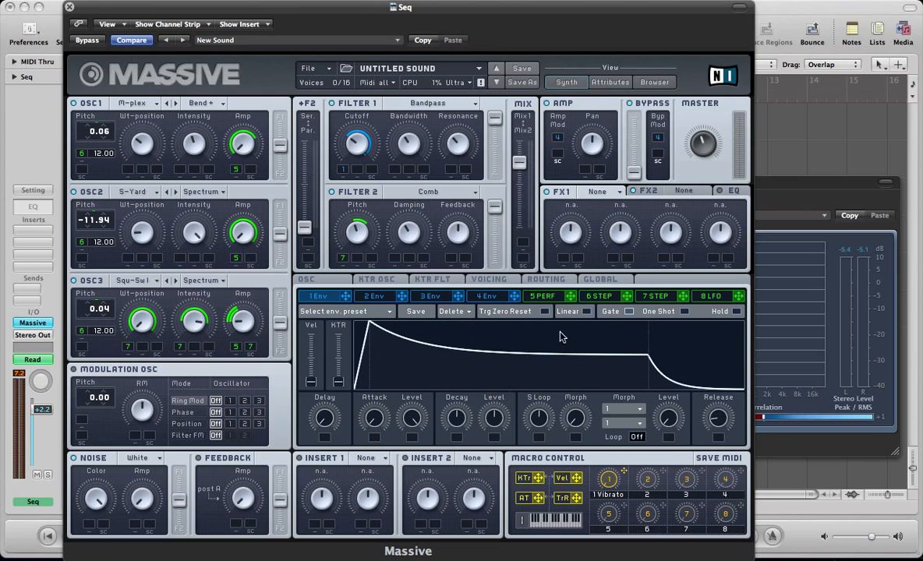
{"action": "left_click", "coordinate": [586, 311]}
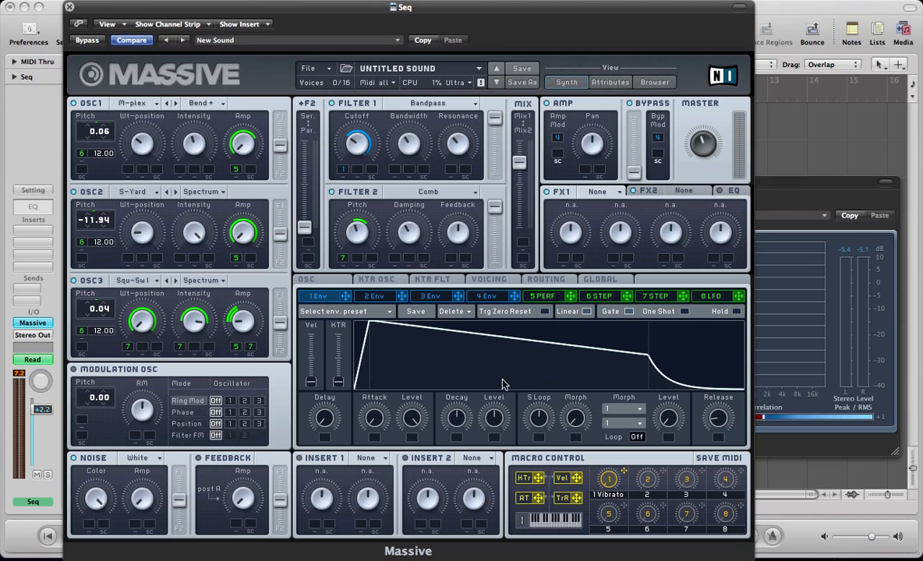
{"action": "left_click_drag", "start_coordinate": [456, 418], "coordinate": [498, 445]}
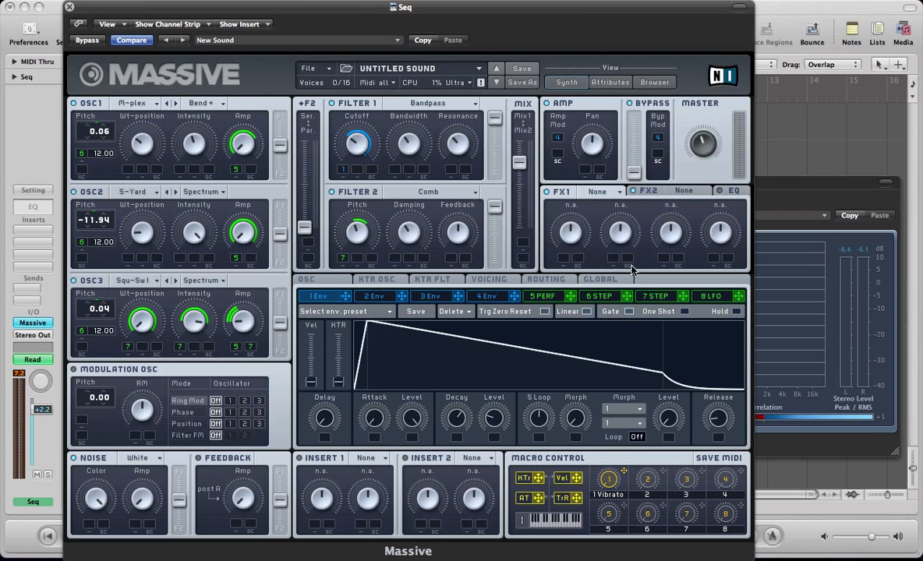
Step: Load Chorus into FX1 and Delay Synced into FX2
{"action": "left_click", "coordinate": [597, 192]}
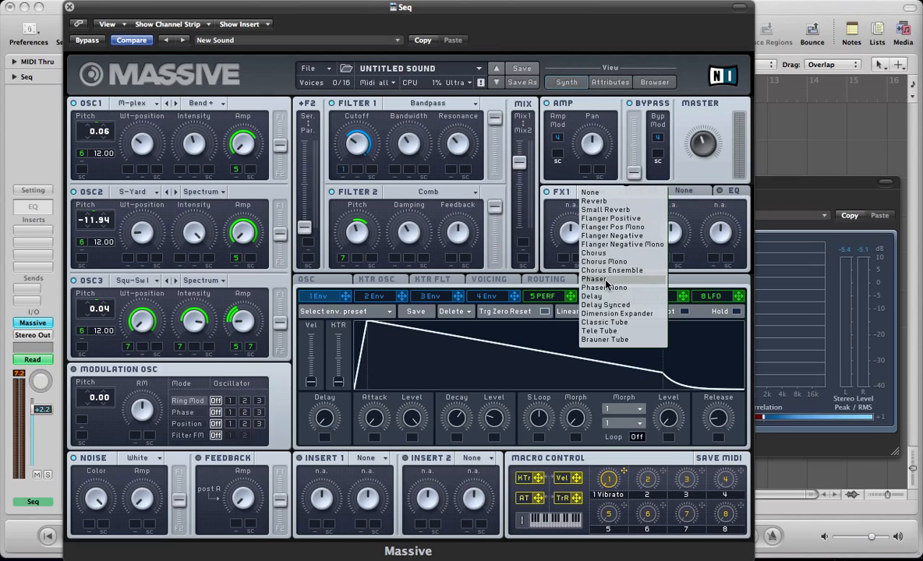
{"action": "left_click", "coordinate": [603, 254]}
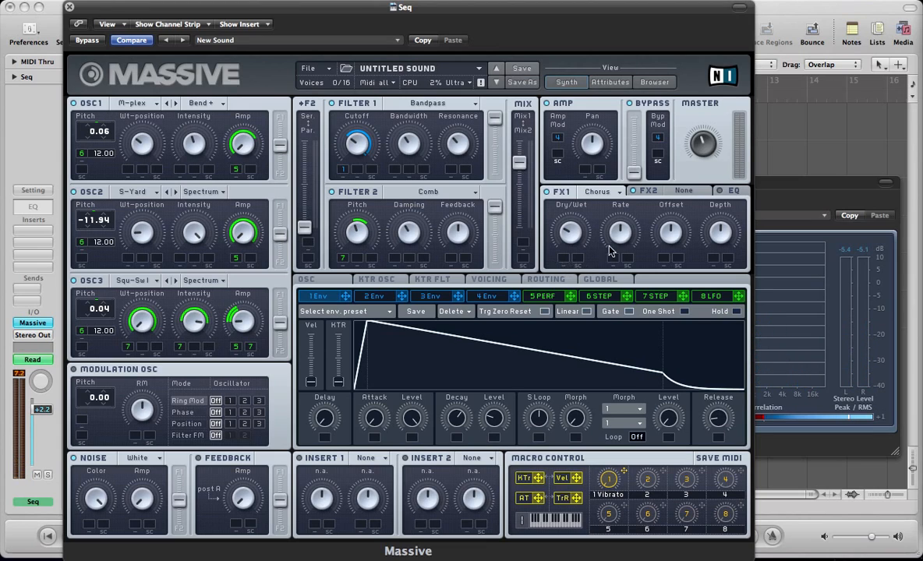
{"action": "left_click", "coordinate": [680, 191]}
{"action": "left_click", "coordinate": [685, 192]}
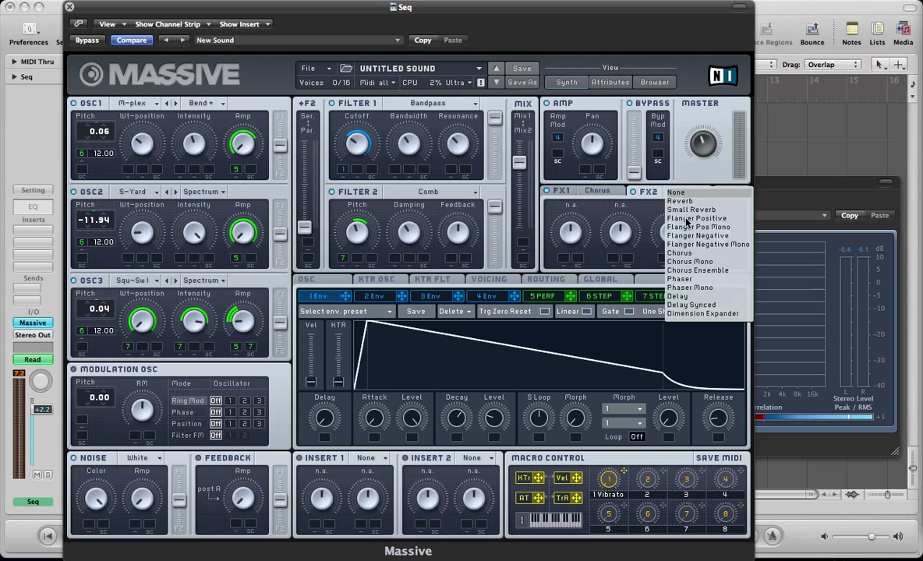
{"action": "left_click", "coordinate": [691, 304]}
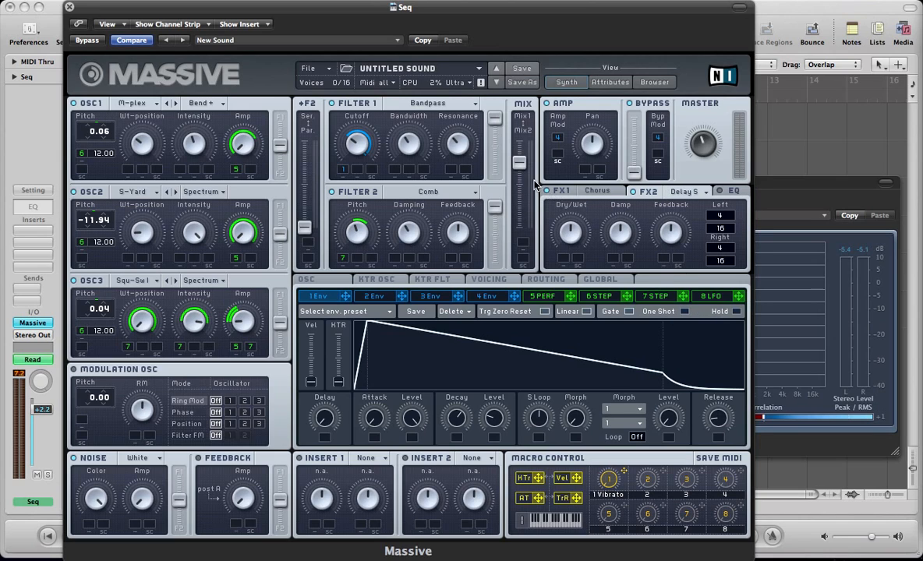
Step: Lower the synced delay's Dry/Wet, raise its Damp, and set the left time to 1/8 and the right to 1/4
{"action": "left_click_drag", "start_coordinate": [570, 240], "coordinate": [570, 284]}
{"action": "left_click_drag", "start_coordinate": [612, 241], "coordinate": [610, 191]}
{"action": "left_click_drag", "start_coordinate": [723, 215], "coordinate": [725, 248]}
{"action": "left_click_drag", "start_coordinate": [724, 263], "coordinate": [725, 273]}
Step: Load the sine shaper into Insert 1 and route the insert directly before Amp/Pan
{"action": "left_click", "coordinate": [365, 458]}
{"action": "left_click", "coordinate": [374, 510]}
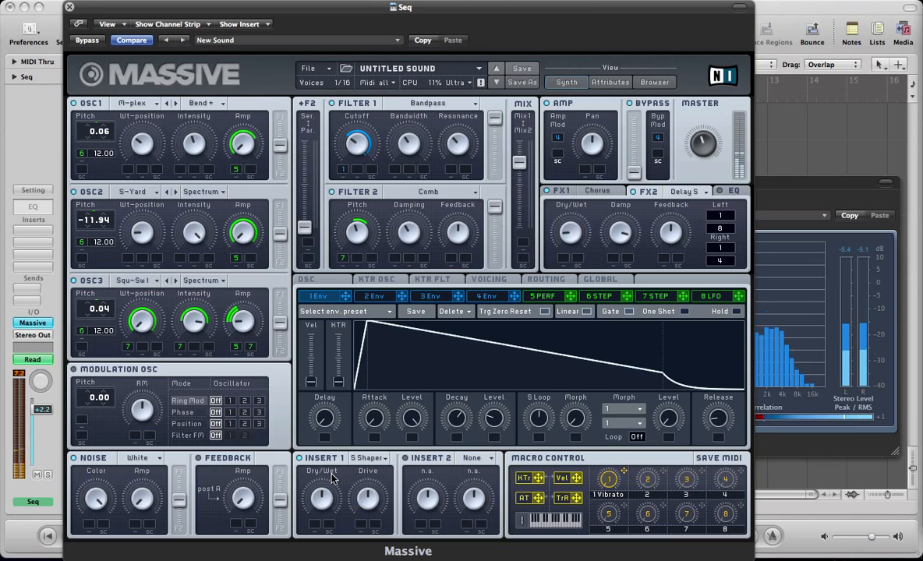
{"action": "left_click", "coordinate": [544, 279]}
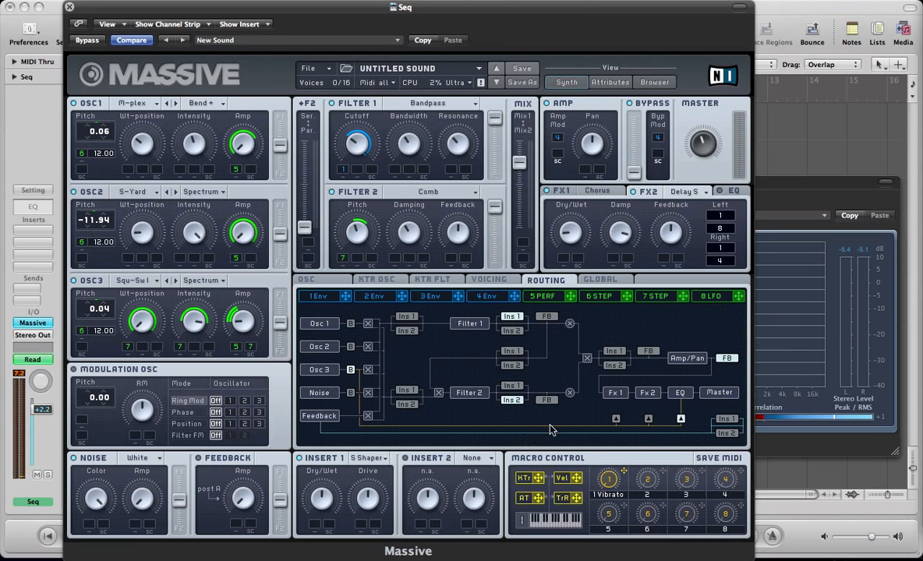
{"action": "left_click", "coordinate": [613, 352]}
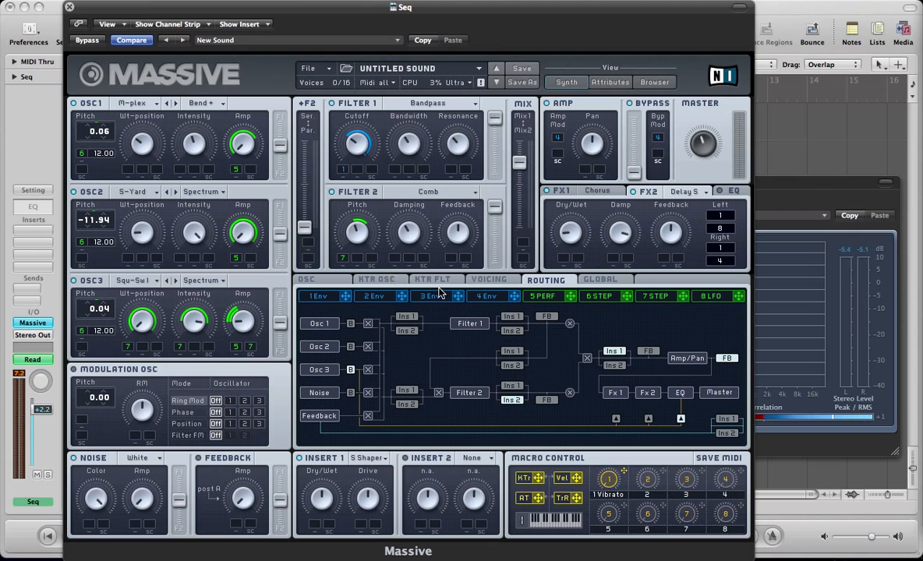
Step: Turn on the EQ, lower its High Shelf, and assign modulator 8 to the High Shelf with a wide positive range
{"action": "left_click", "coordinate": [734, 193]}
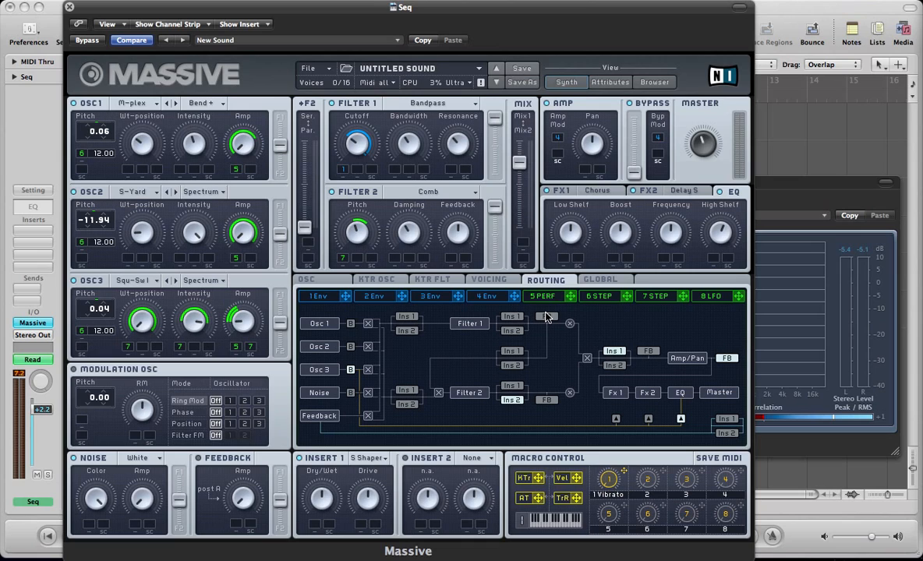
{"action": "left_click", "coordinate": [705, 297]}
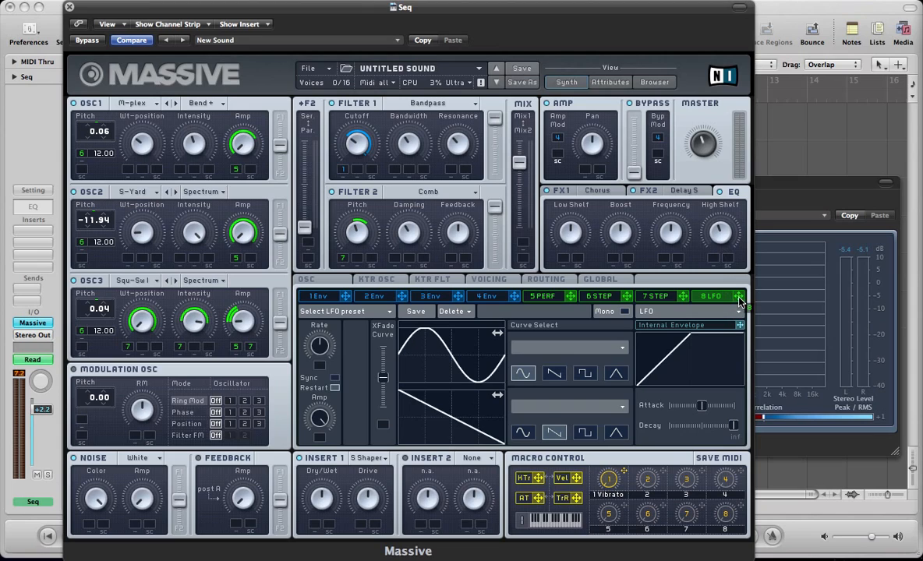
{"action": "left_click_drag", "start_coordinate": [739, 295], "coordinate": [700, 296]}
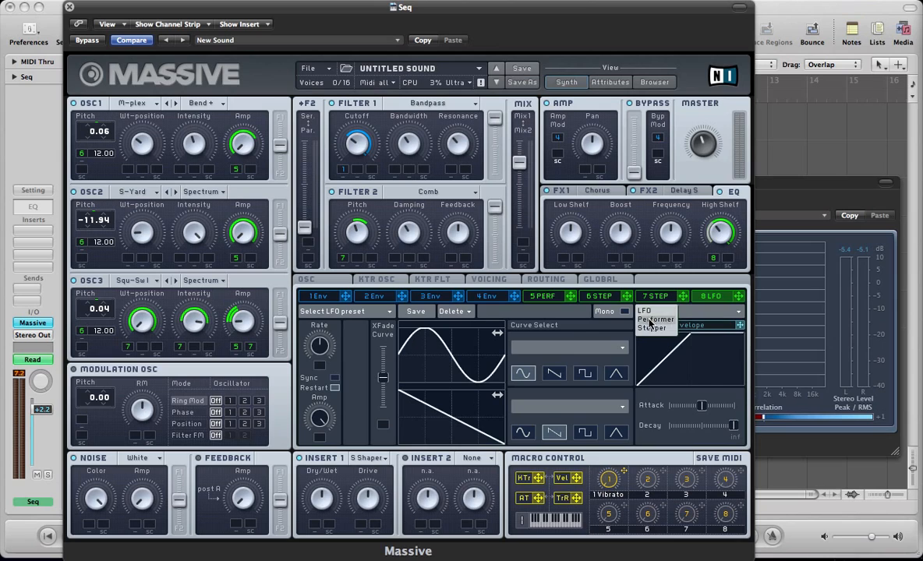
Step: Change modulator 8 to a Performer synced at a 1/8 ratio
{"action": "left_click", "coordinate": [650, 320]}
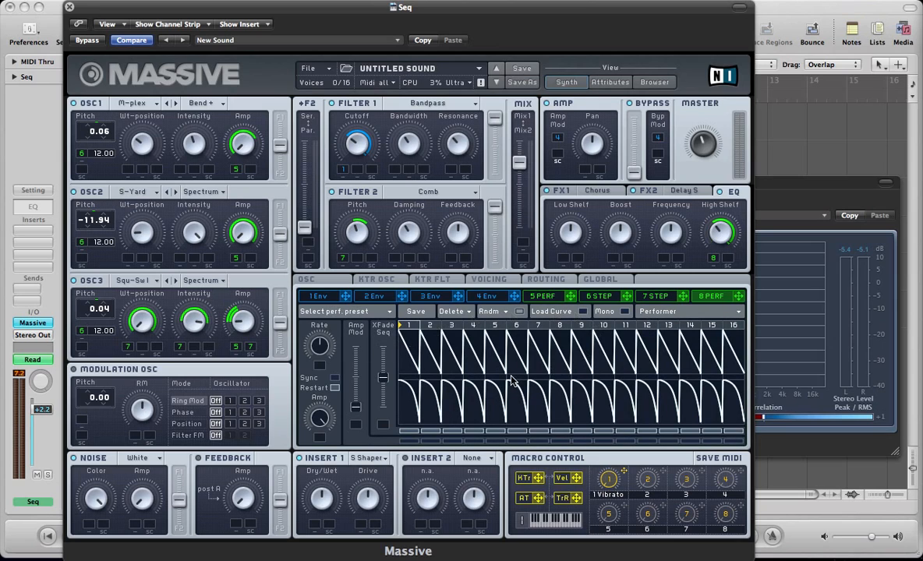
{"action": "left_click", "coordinate": [319, 363]}
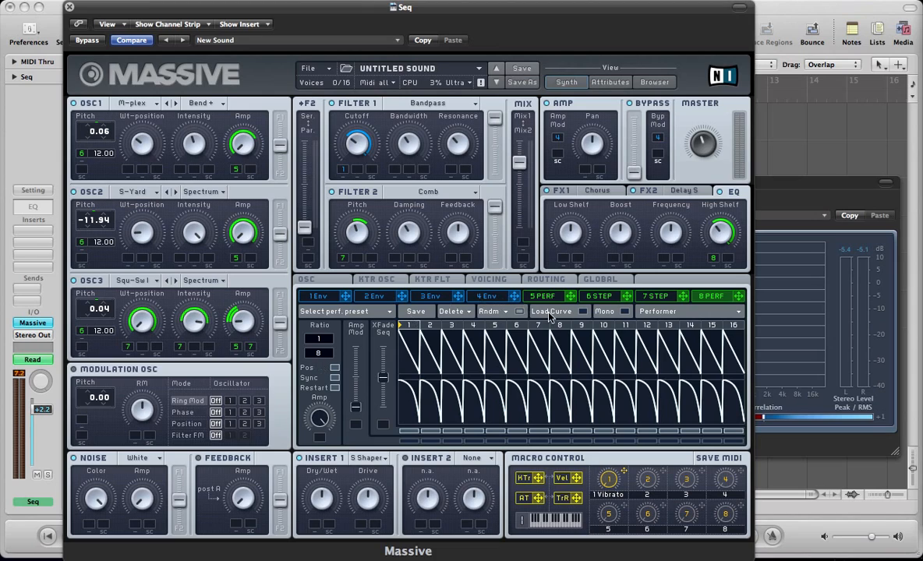
Step: Give step 1 of modulator 8's upper performer sequence a concave decay curve and raise XFade Seq to favour the upper sequence
{"action": "left_click", "coordinate": [582, 311]}
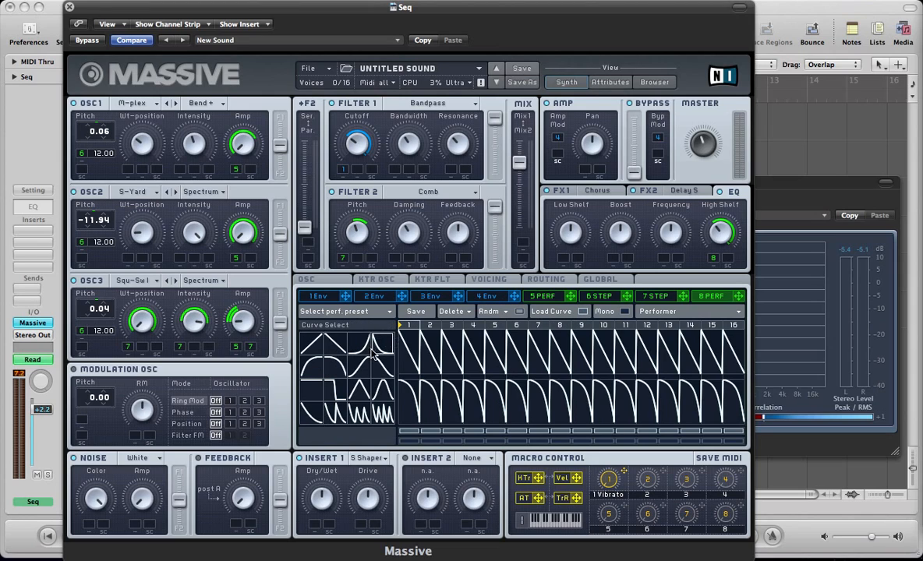
{"action": "left_click", "coordinate": [410, 362]}
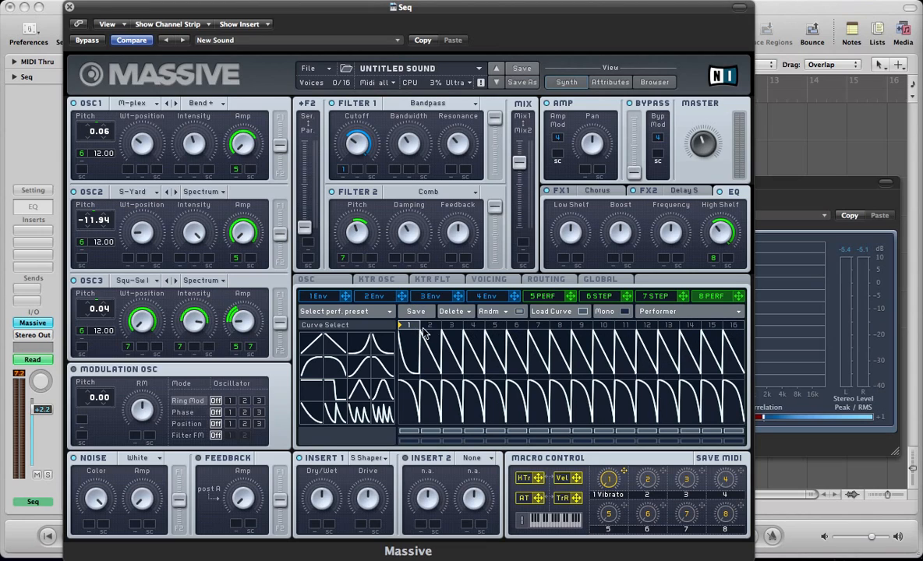
{"action": "left_click", "coordinate": [576, 311]}
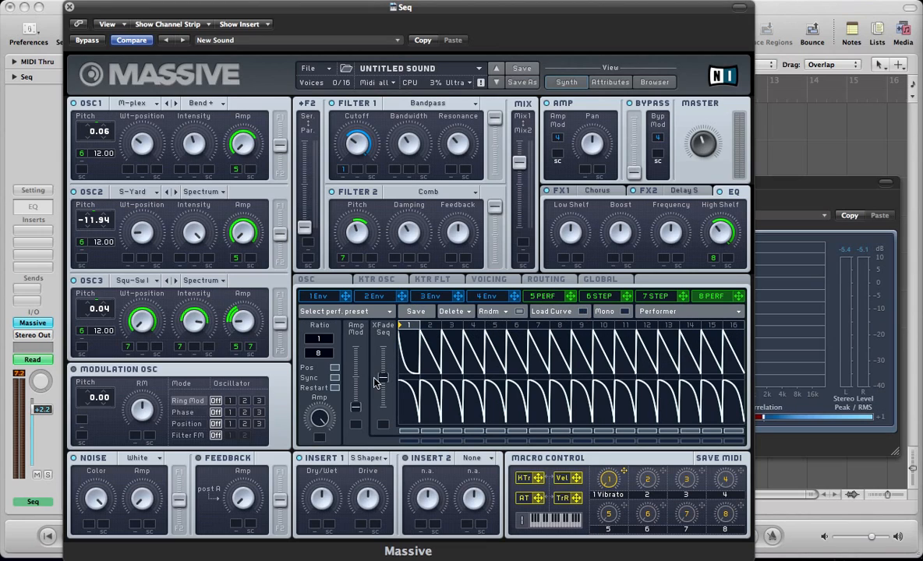
{"action": "left_click_drag", "start_coordinate": [376, 382], "coordinate": [383, 335]}
Step: Review the performer pattern of modulator 5 and the stepper pattern of modulator 6
{"action": "left_click", "coordinate": [541, 298]}
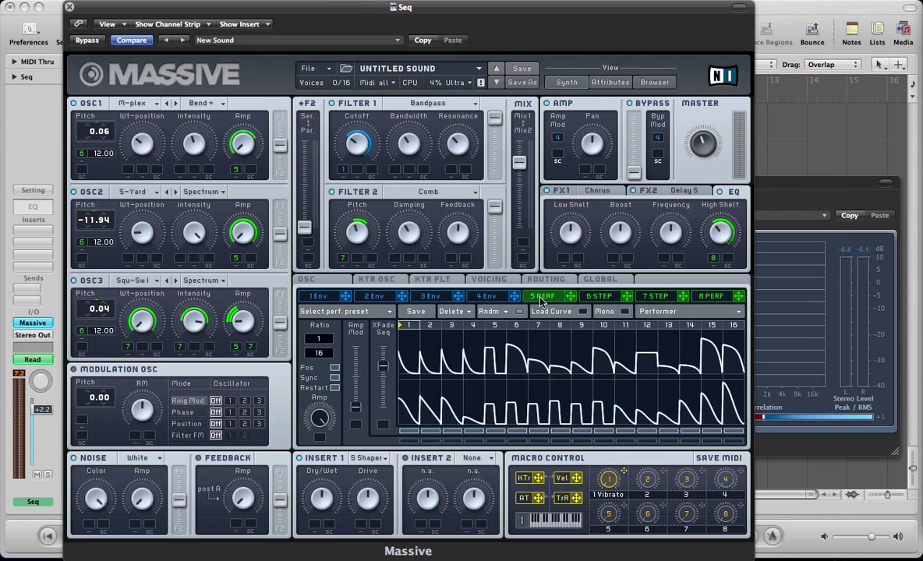
{"action": "left_click", "coordinate": [591, 297]}
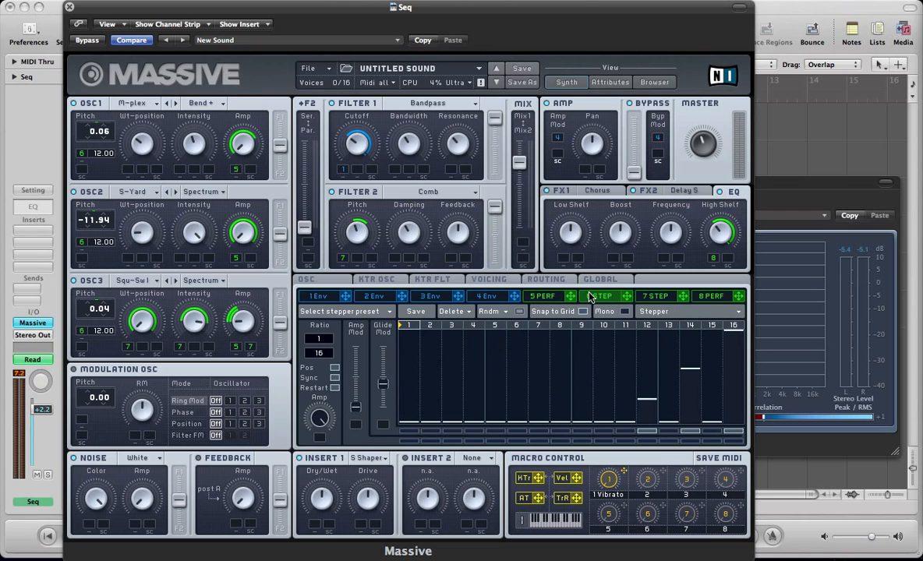
Step: Hide the plug-in windows and audition the arrangement with the Seq track selected, returning the playhead to the start
{"action": "key", "text": "v"}
{"action": "left_click", "coordinate": [206, 241]}
{"action": "key", "text": "space"}
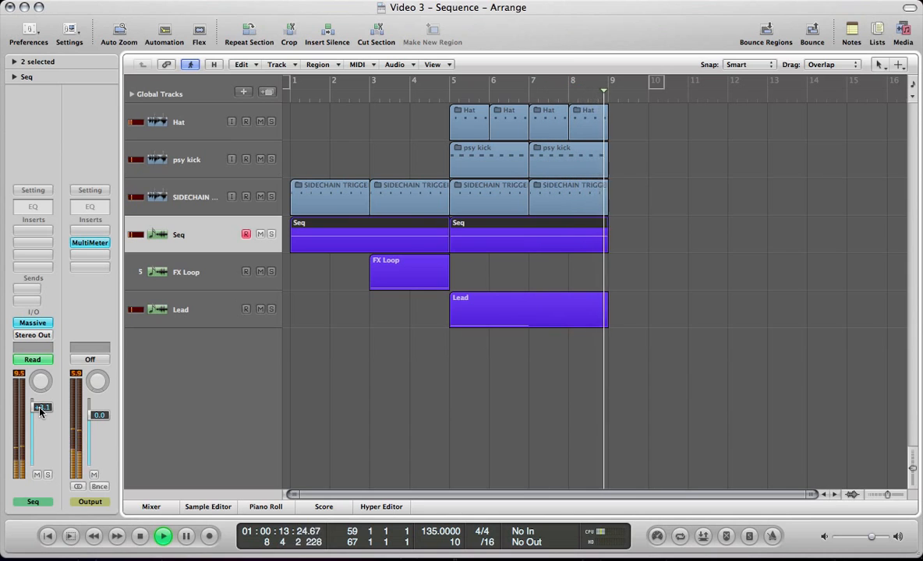
{"action": "key", "text": "space"}
{"action": "key", "text": "Return"}
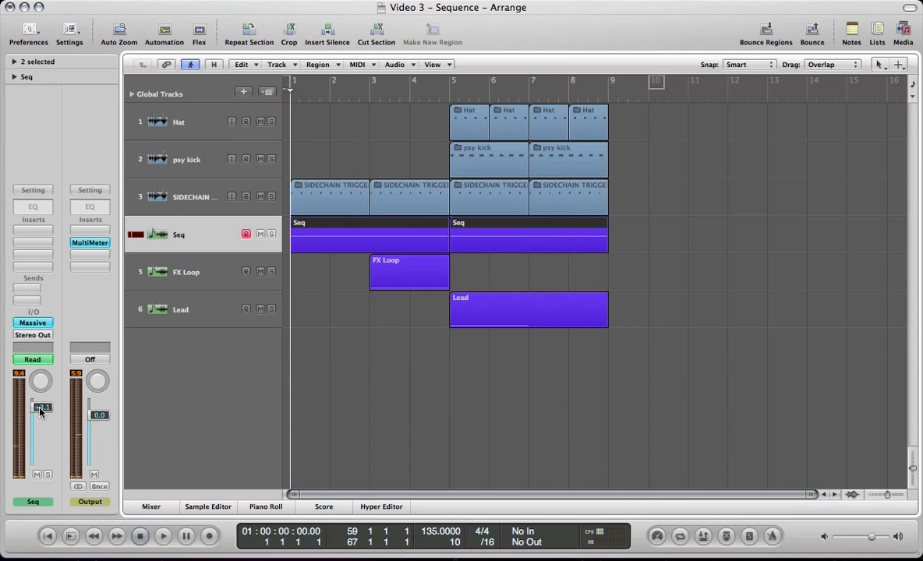